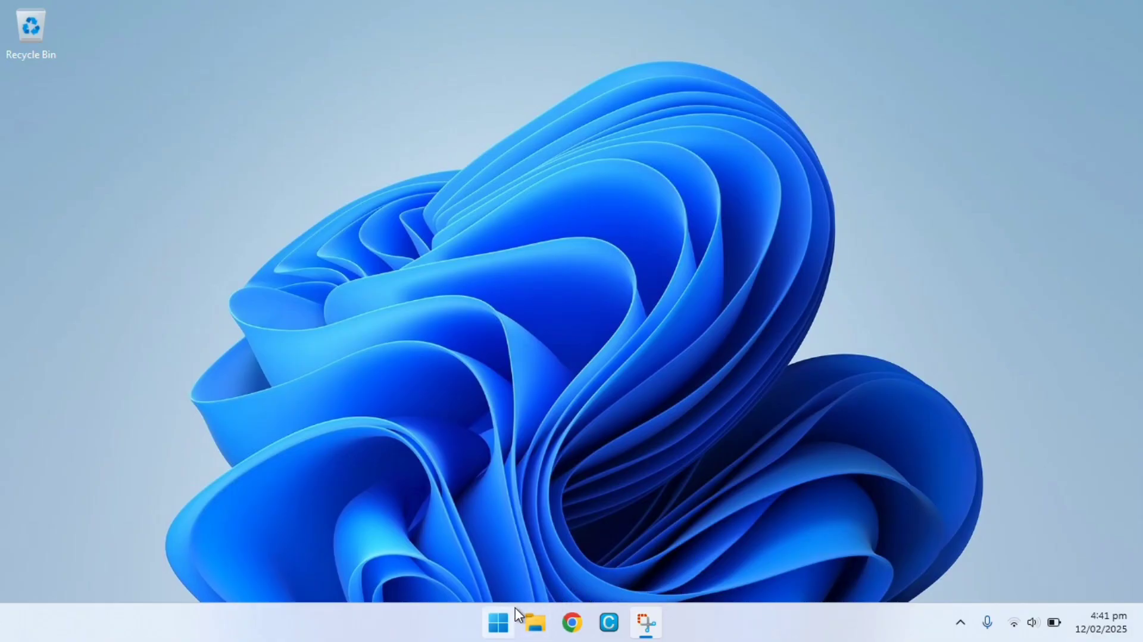
- Find the Dolphin emulator among the installed apps and launch it
click(501, 624)
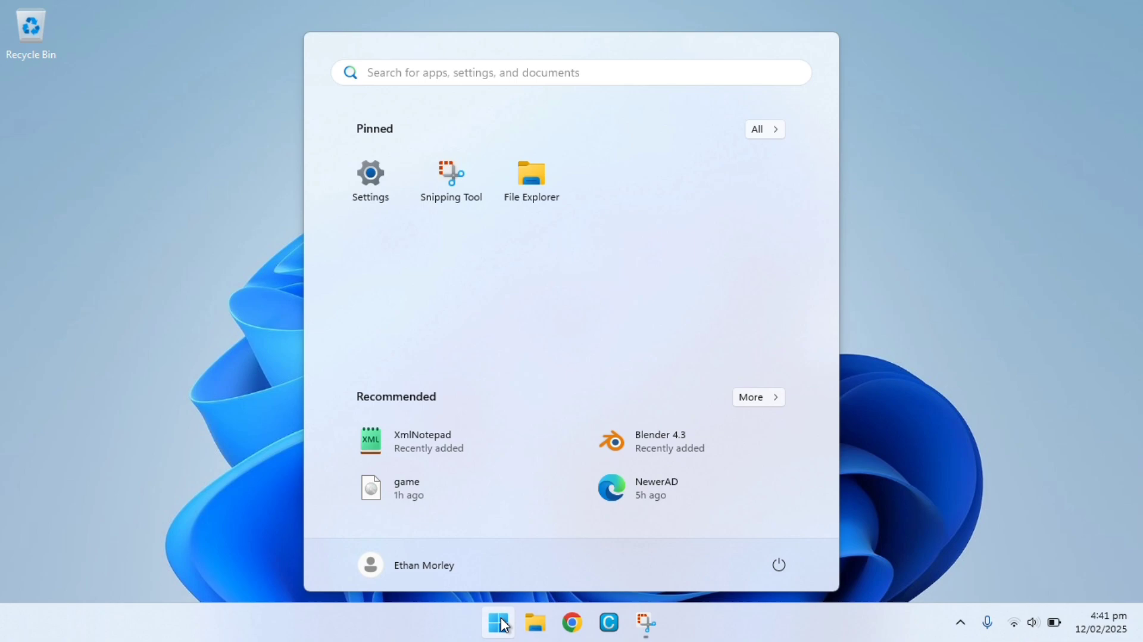
text(dolph)
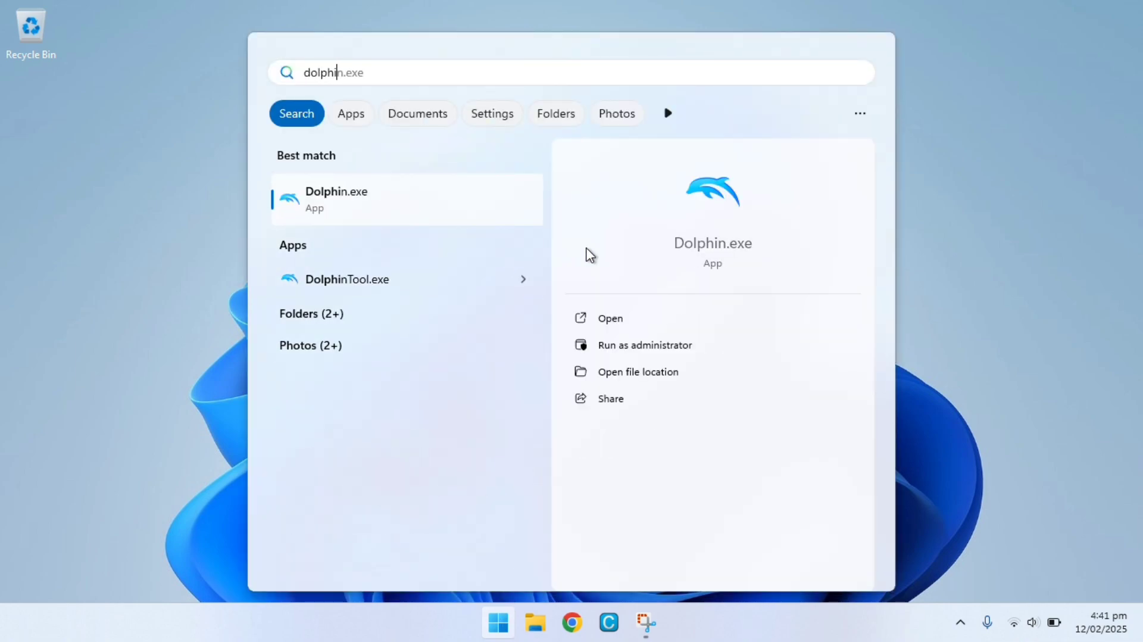
text(i)
click(638, 319)
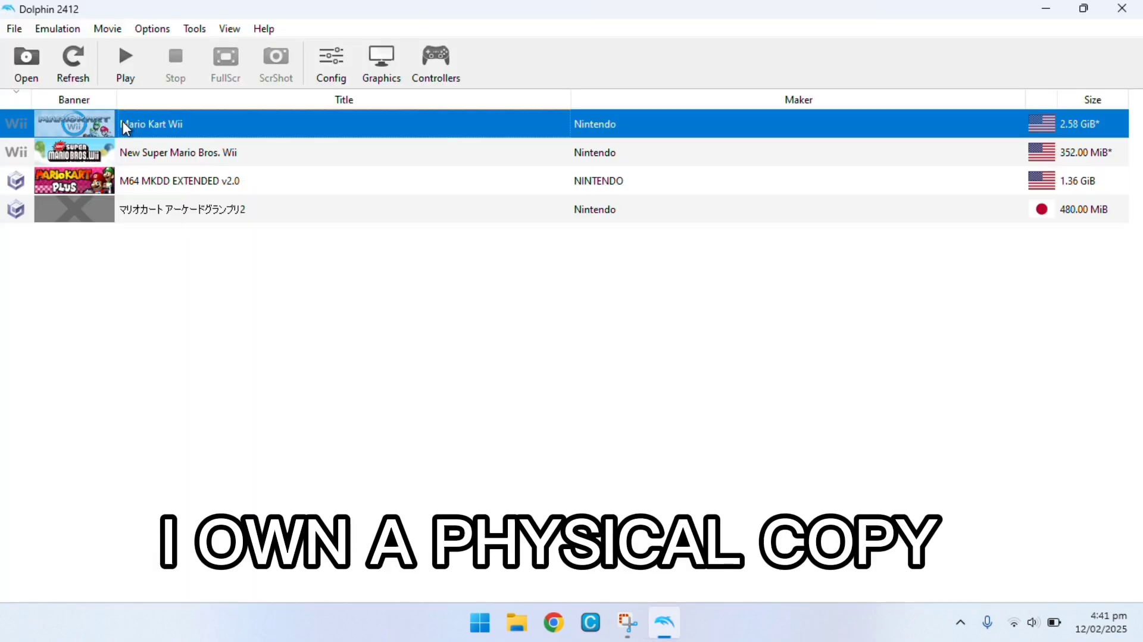
- Open the properties of Mario Kart Wii and show its disc filesystem
right_click(123, 120)
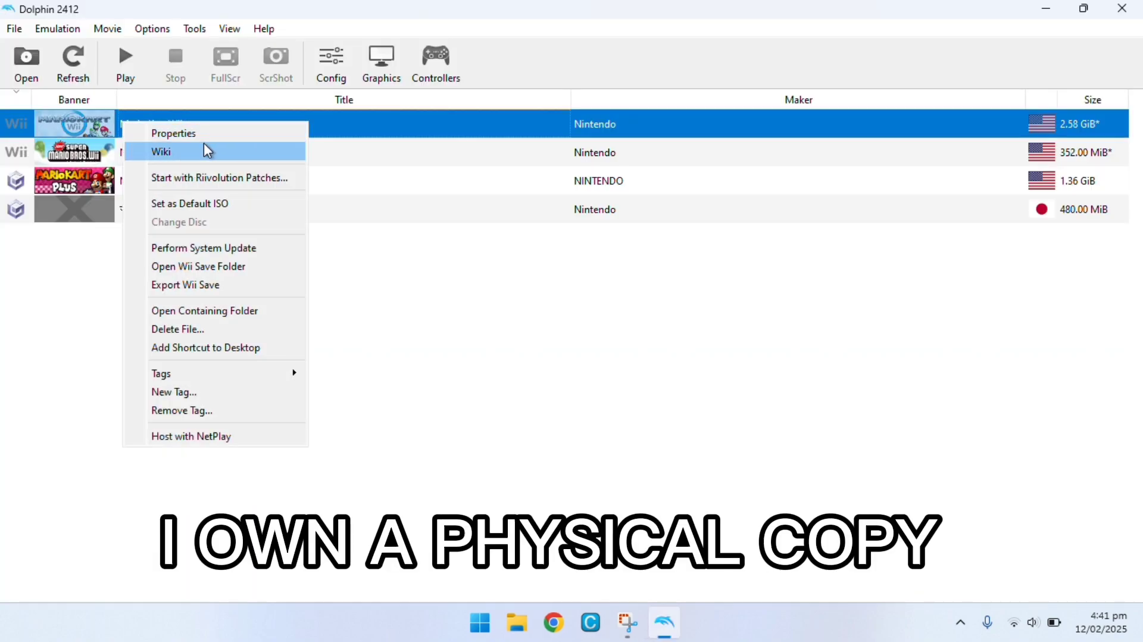
click(189, 132)
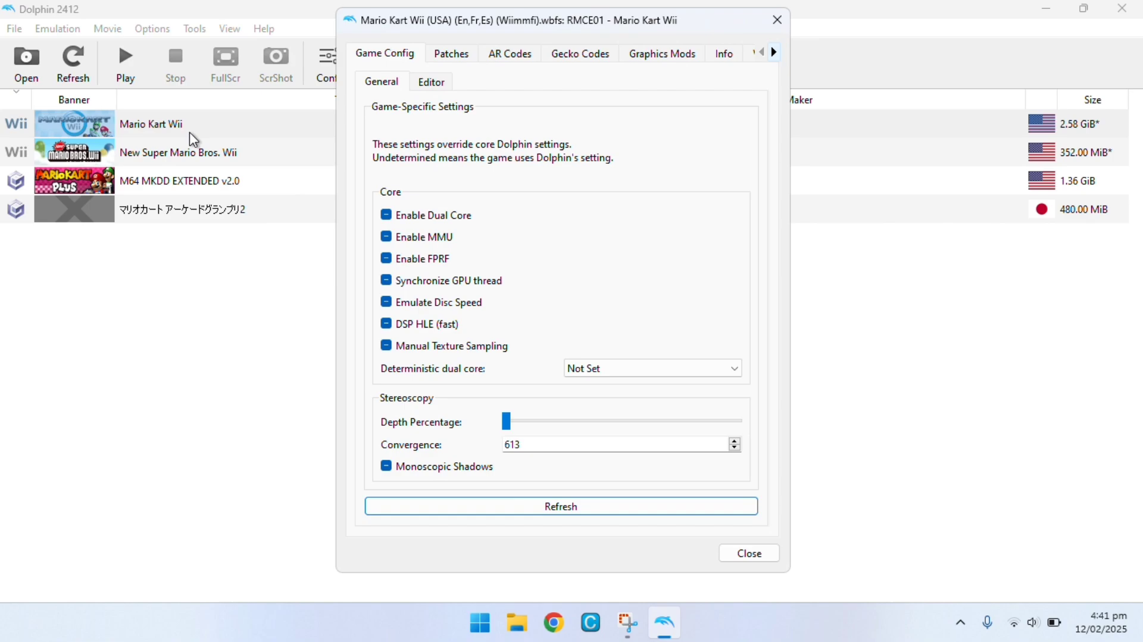
click(775, 56)
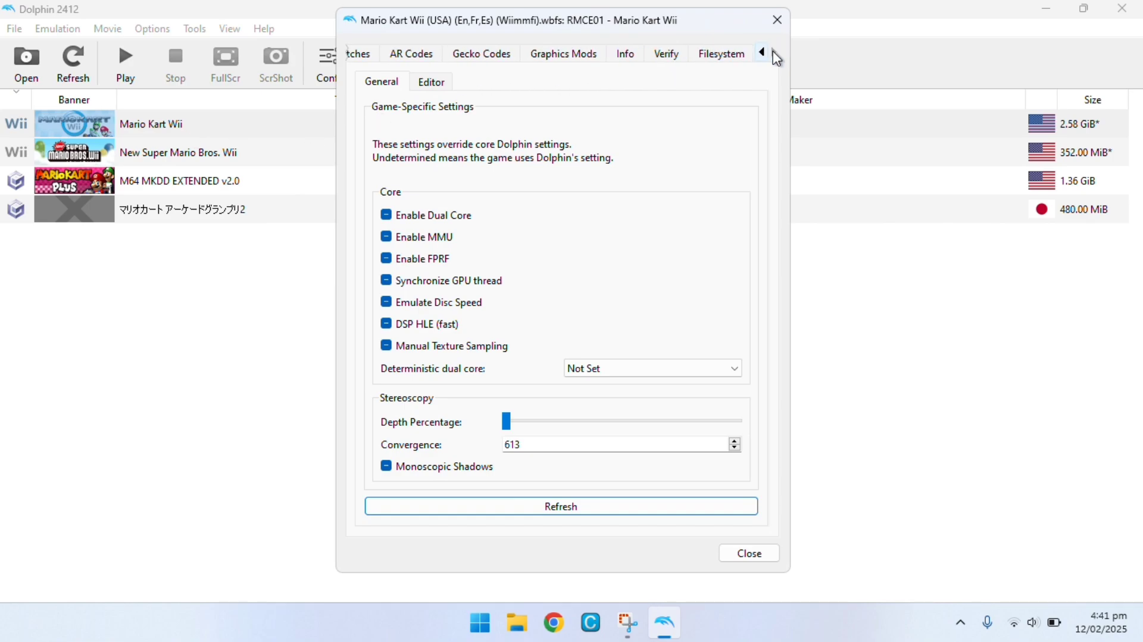
click(732, 57)
- Extract the entire Mario Kart Wii disc to a folder
click(416, 100)
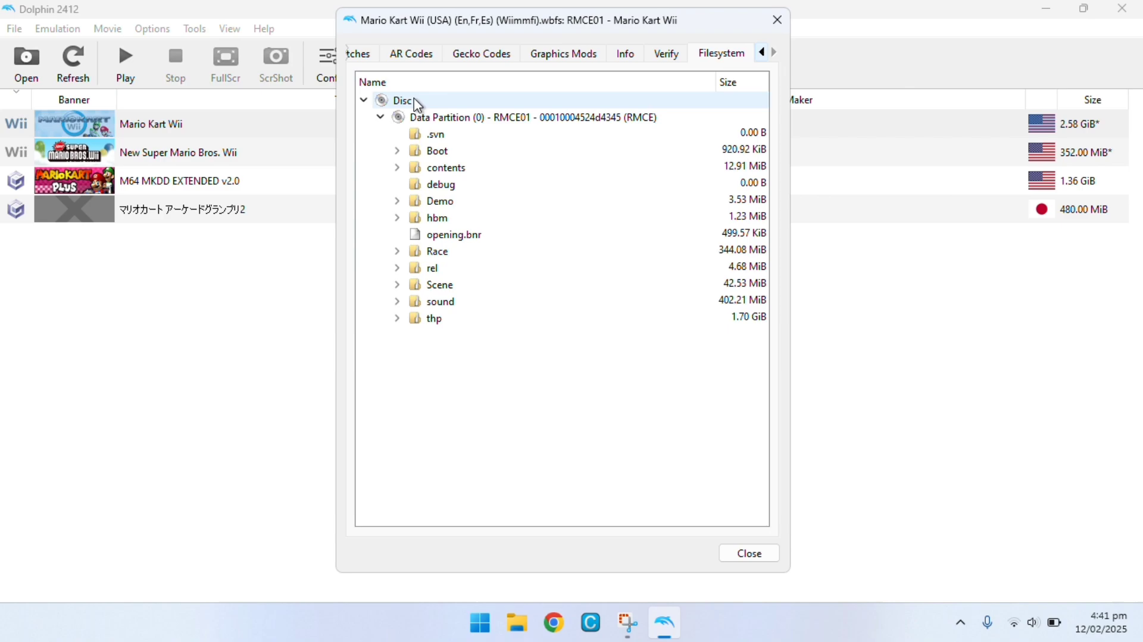
right_click(415, 101)
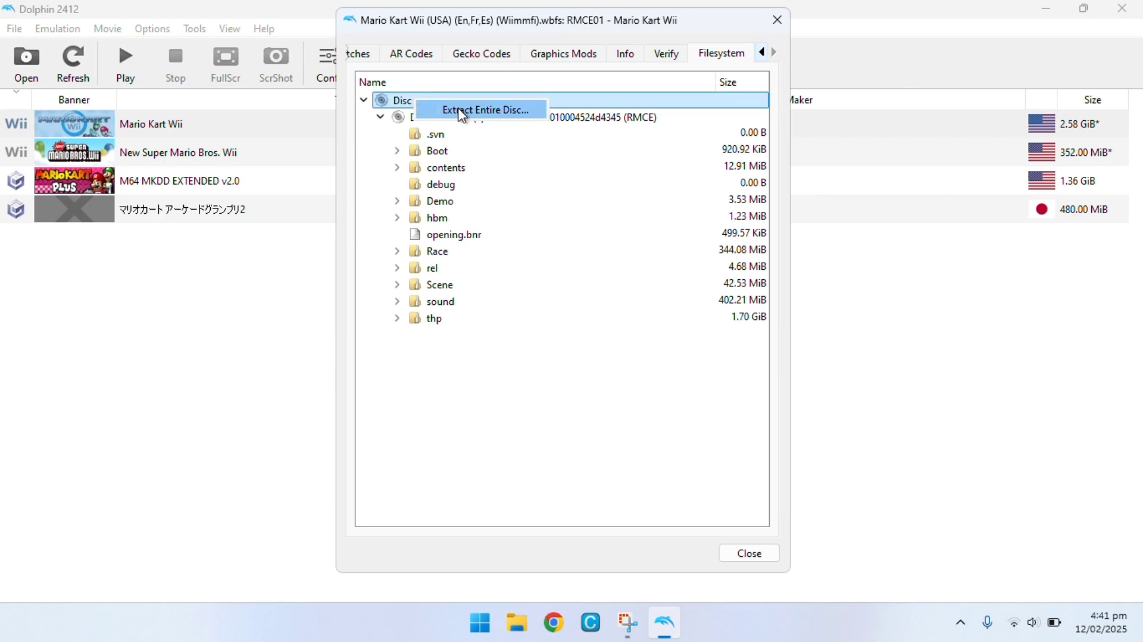
click(460, 111)
click(746, 411)
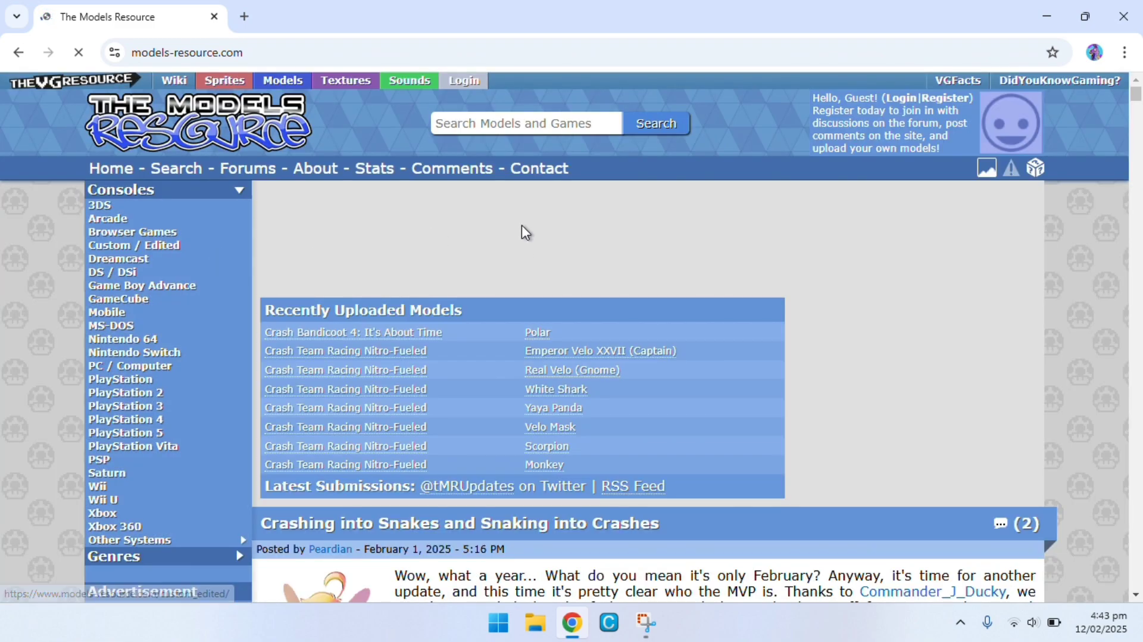
- Browse The Models Resource's GameCube Mario Kart: Double Dash!! page for a kart model
scroll(521, 232, down, 1)
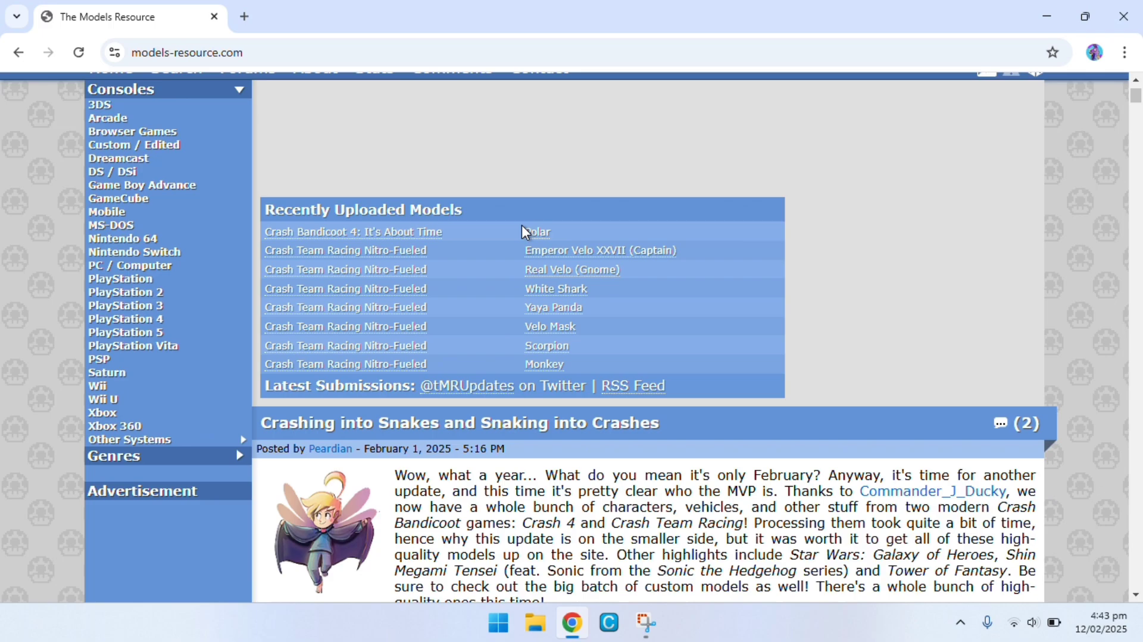
key(alt+Left)
scroll(29, 356, down, 20)
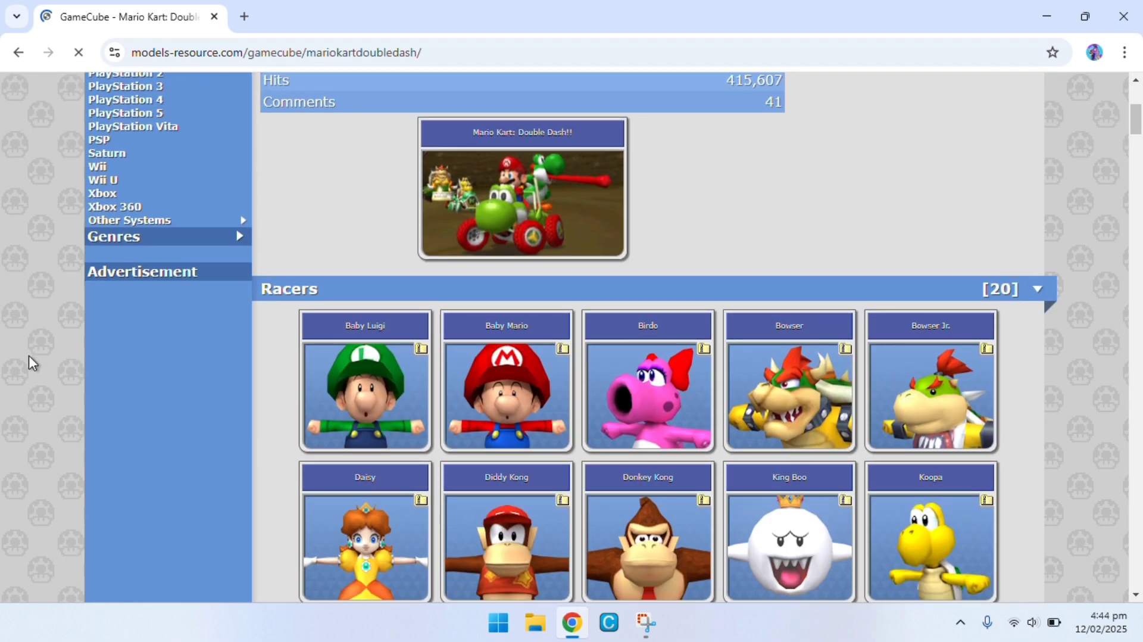
scroll(29, 355, down, 2)
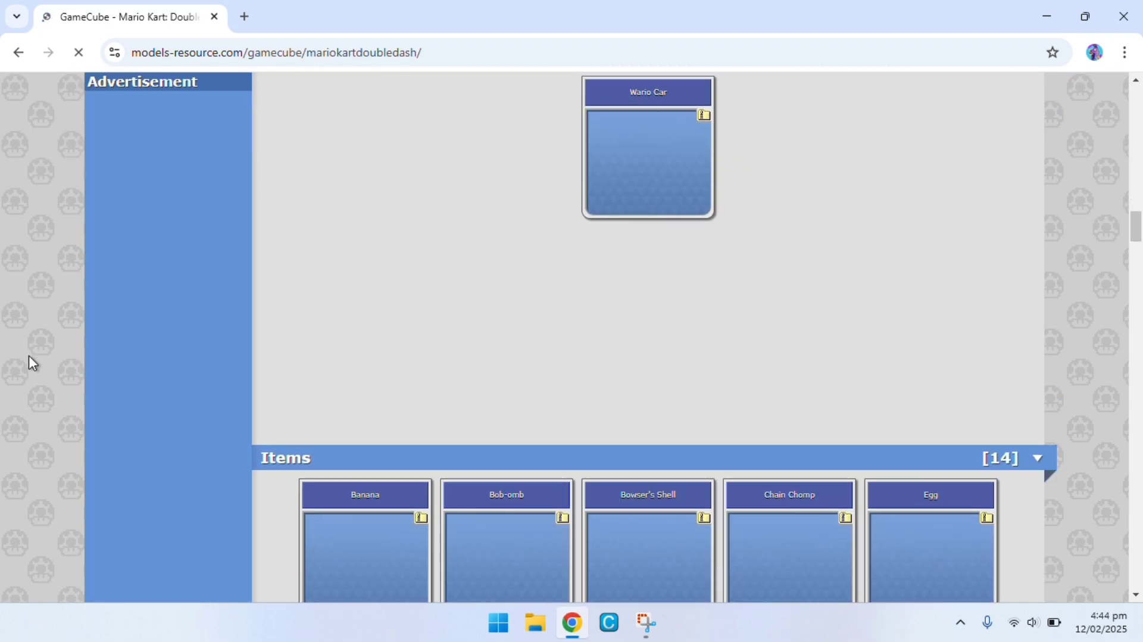
scroll(28, 355, up, 2)
scroll(29, 355, up, 5)
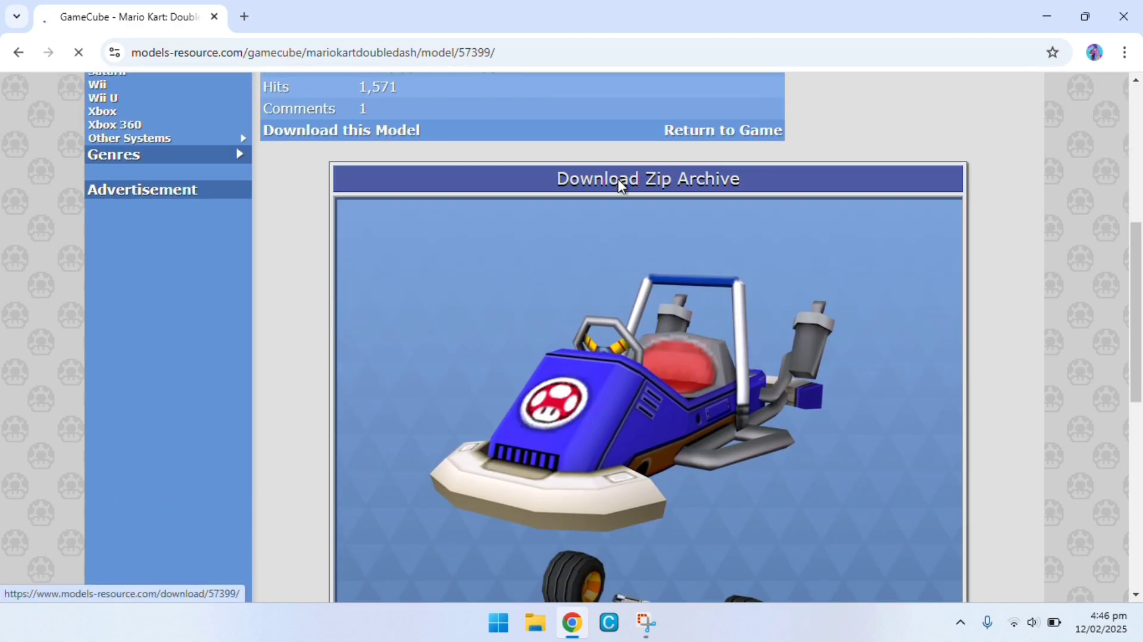
- Extract the downloaded GameCube Mario Kart Double Dash zip archive in the Downloads folder
click(190, 167)
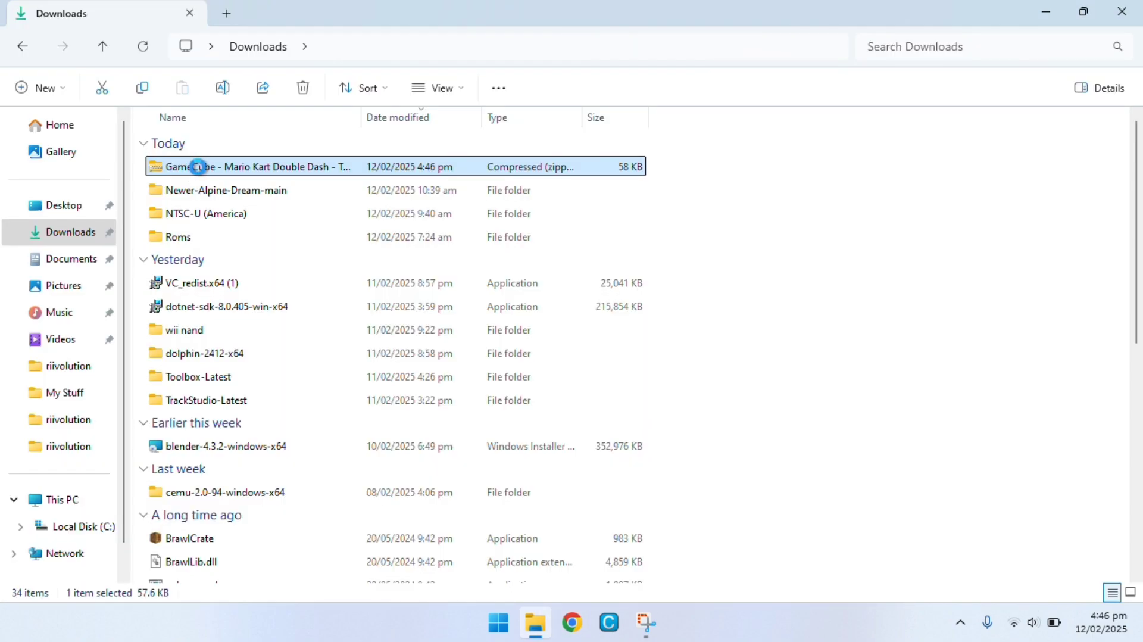
right_click(199, 167)
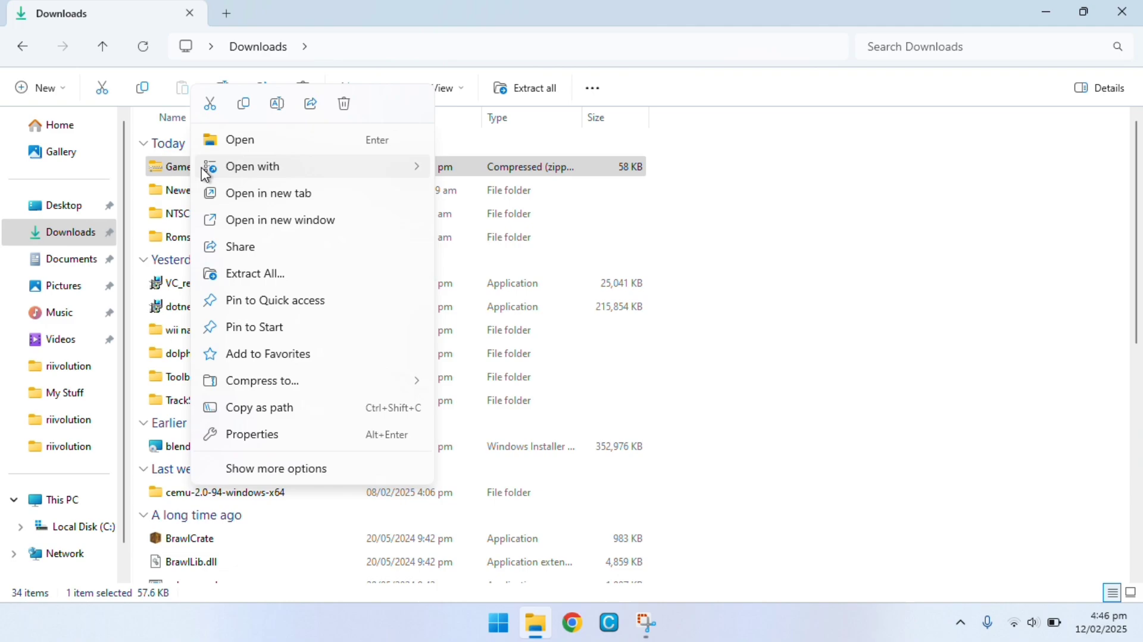
click(253, 273)
click(706, 478)
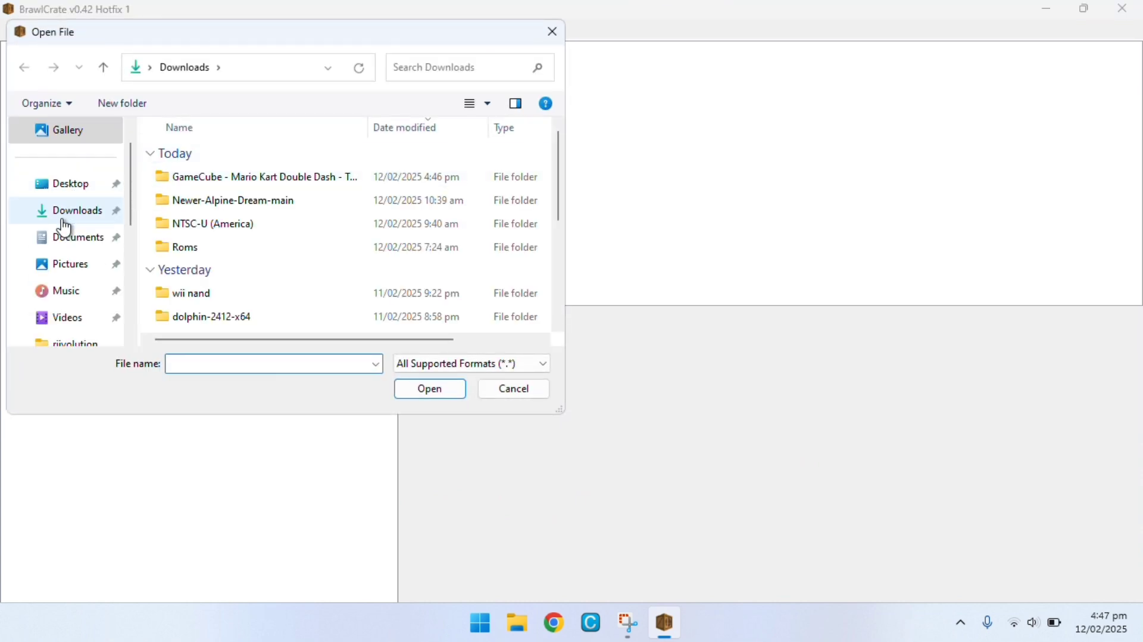
- In BrawlCrate's file opening dialog, browse from Downloads to the Race/Kart folder of the extracted disc
click(65, 216)
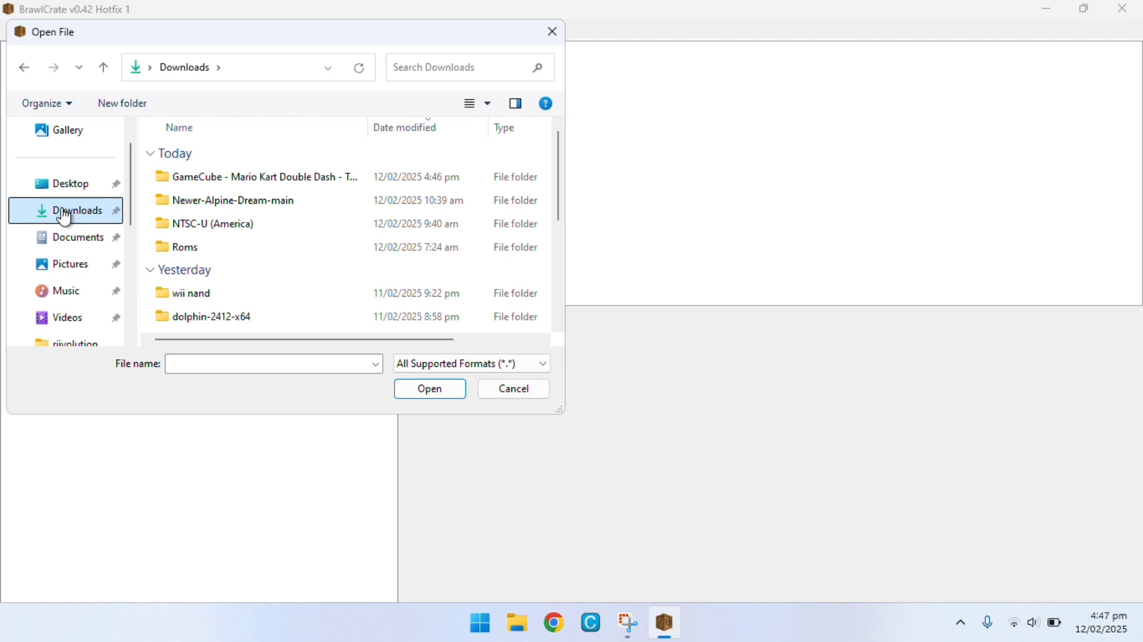
click(72, 197)
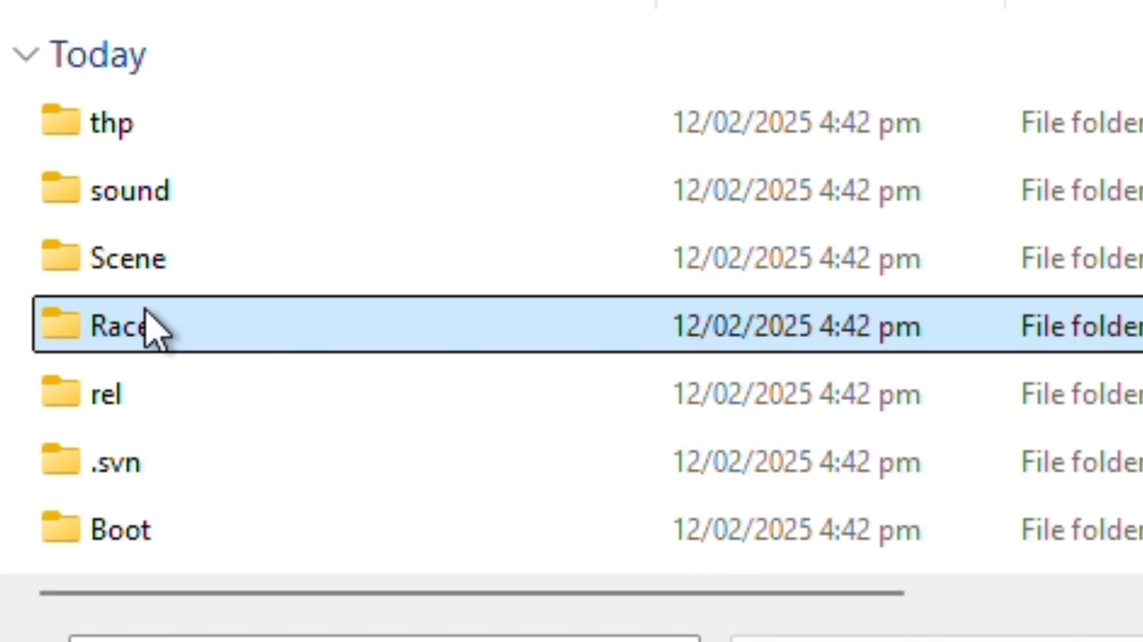
click(146, 394)
double_click(146, 394)
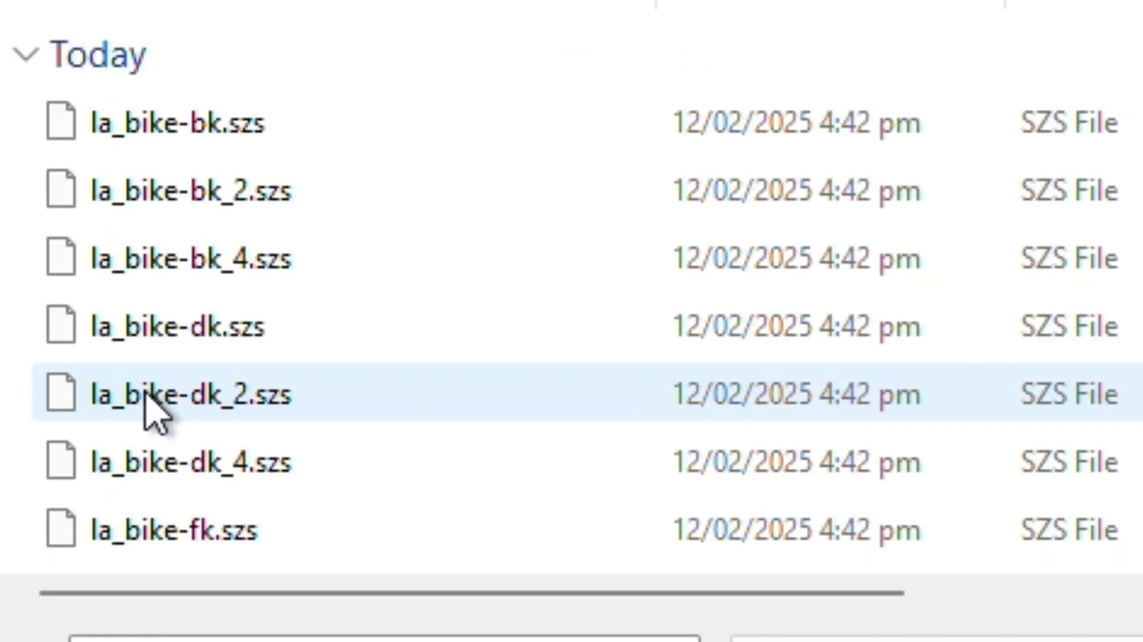
- Search the Kart folder for mdf_kart files and list all matches
scroll(228, 288, down, 10)
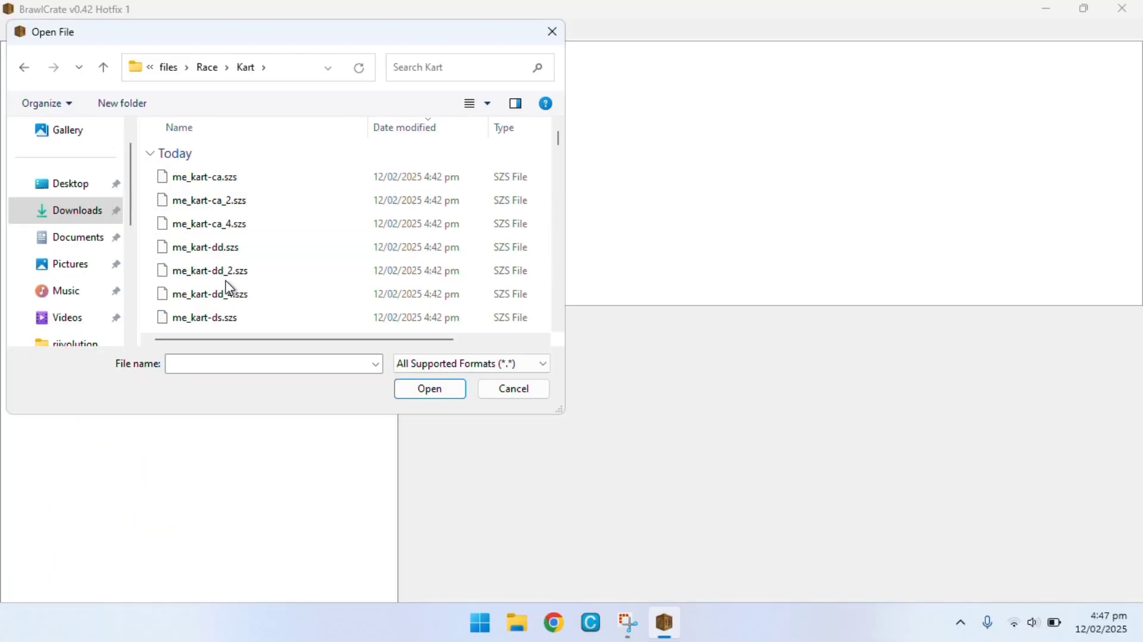
scroll(228, 288, down, 10)
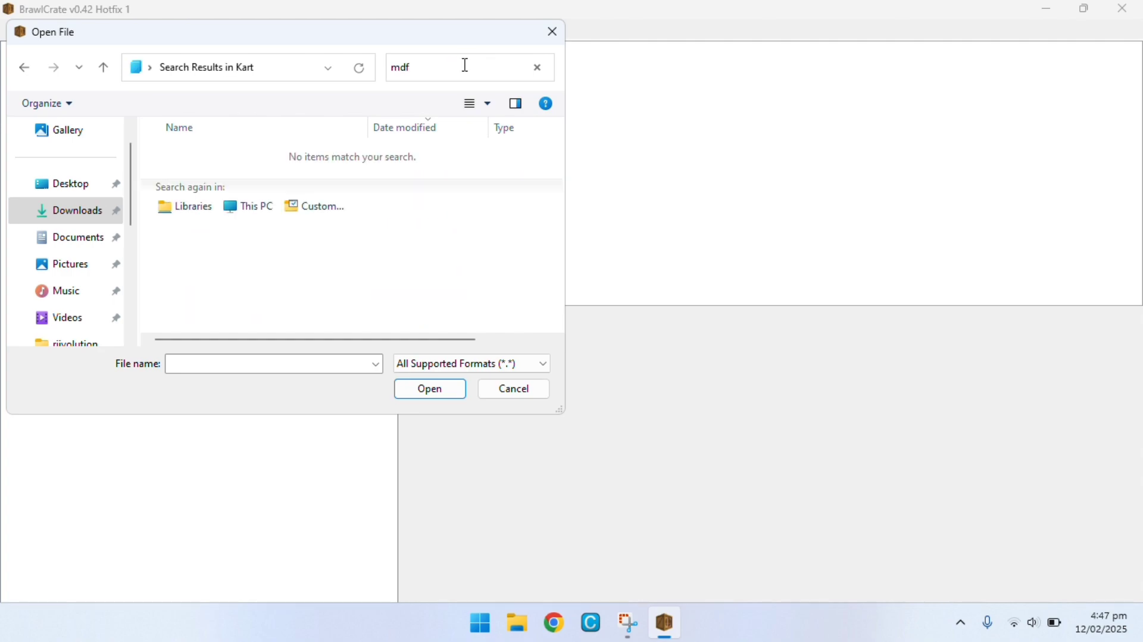
text(_kart)
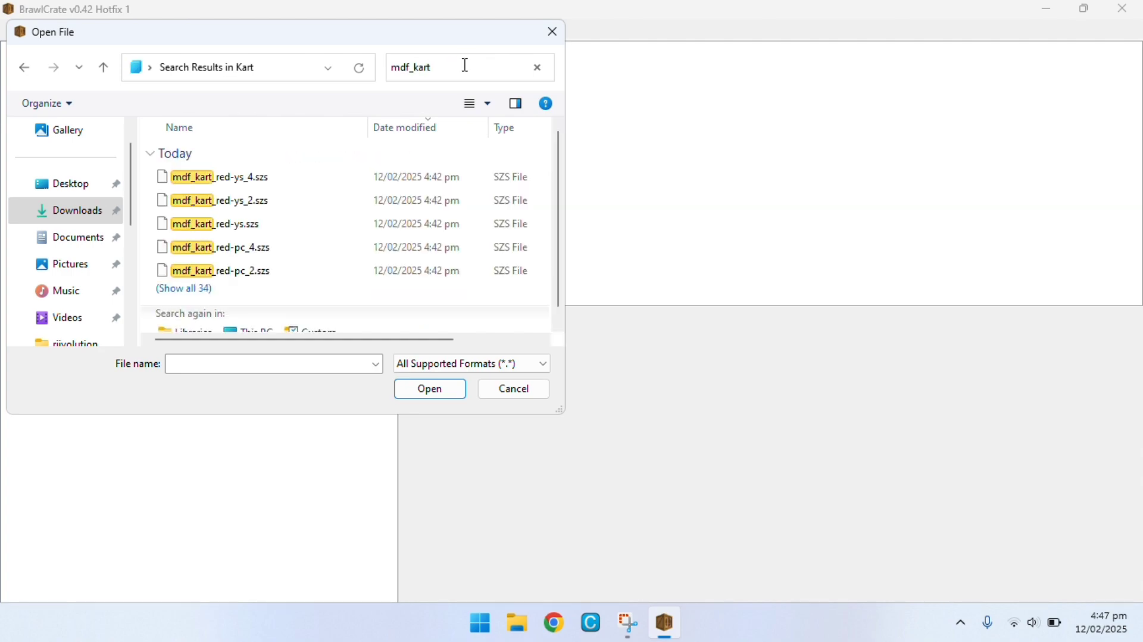
click(182, 289)
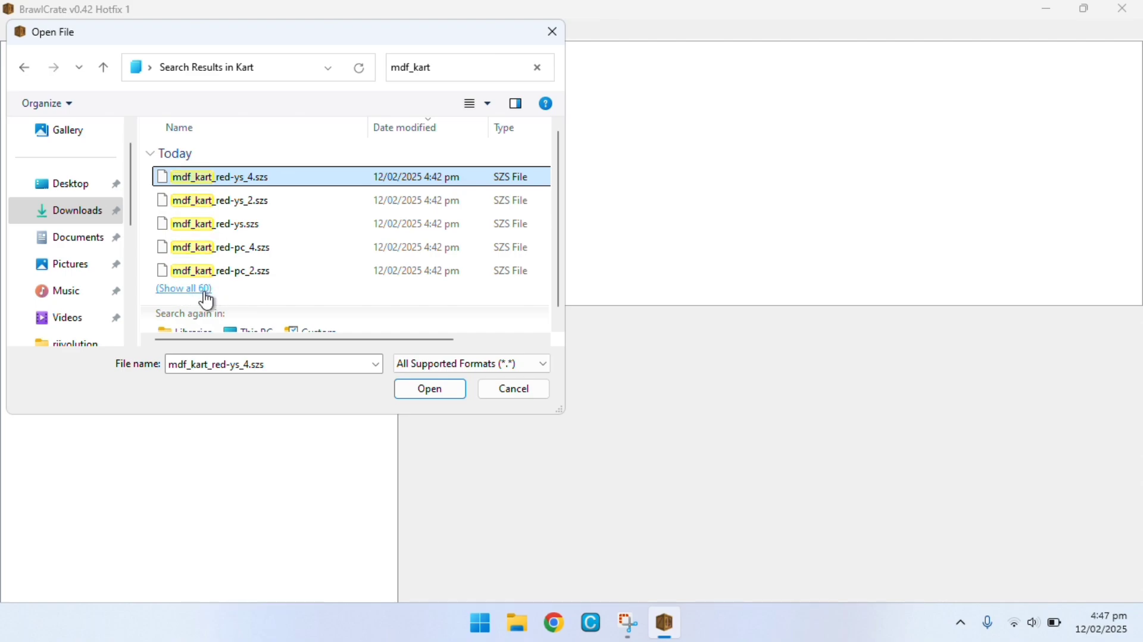
click(184, 290)
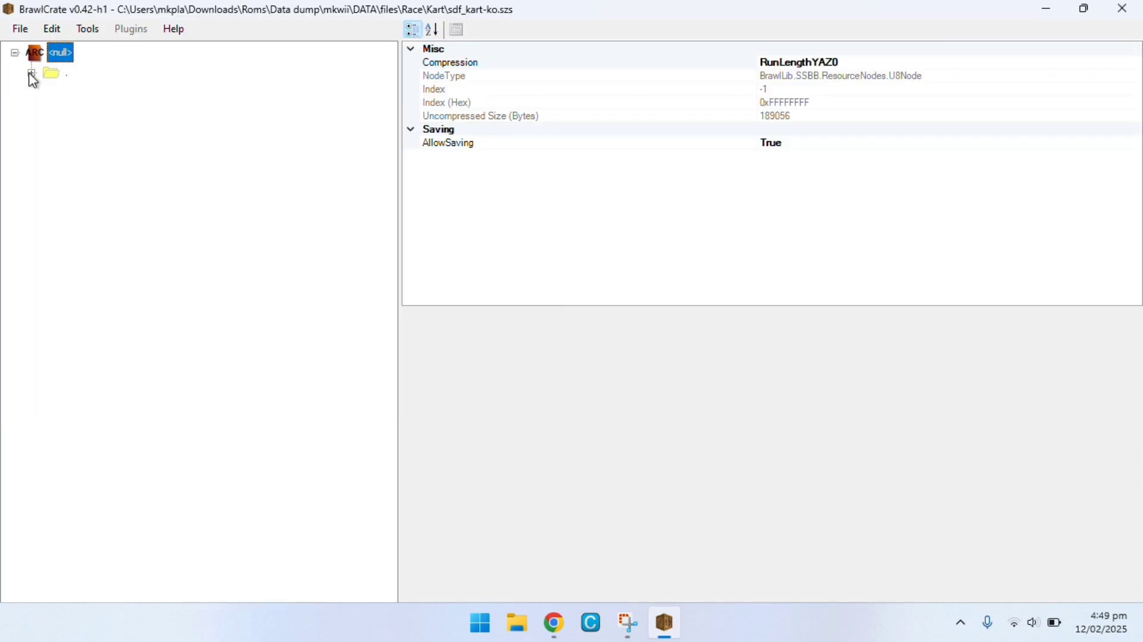
- Expand the sdf_kart-ko.szs archive to the 3DModels(NW4R) folder of kart_model.brres and preview the body model
click(33, 77)
click(31, 73)
click(37, 94)
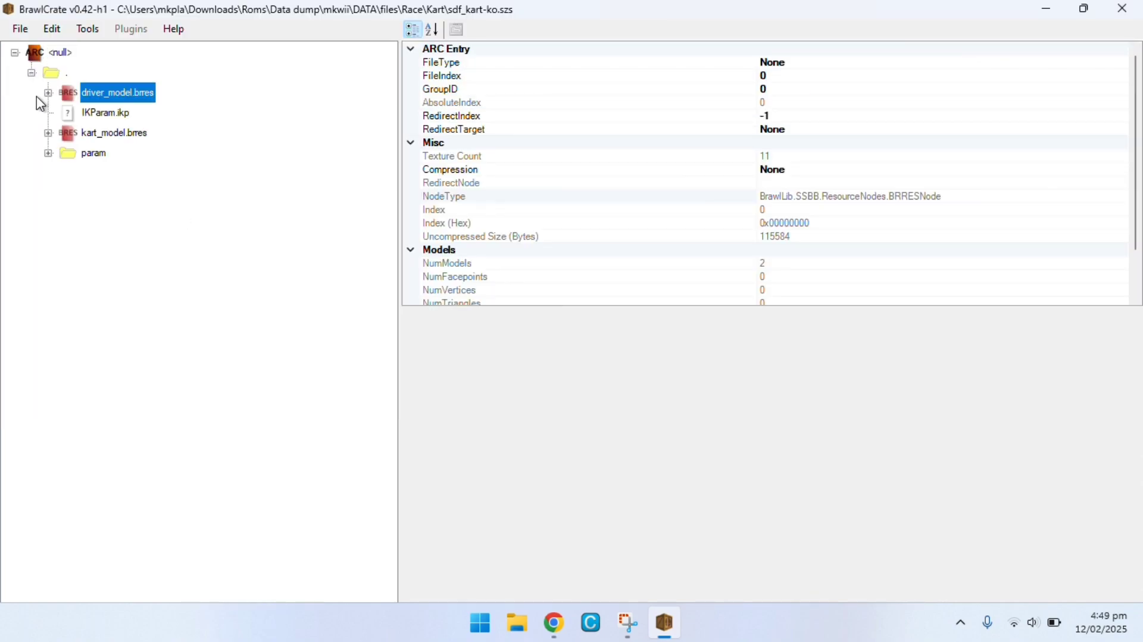
click(46, 128)
click(48, 133)
click(83, 159)
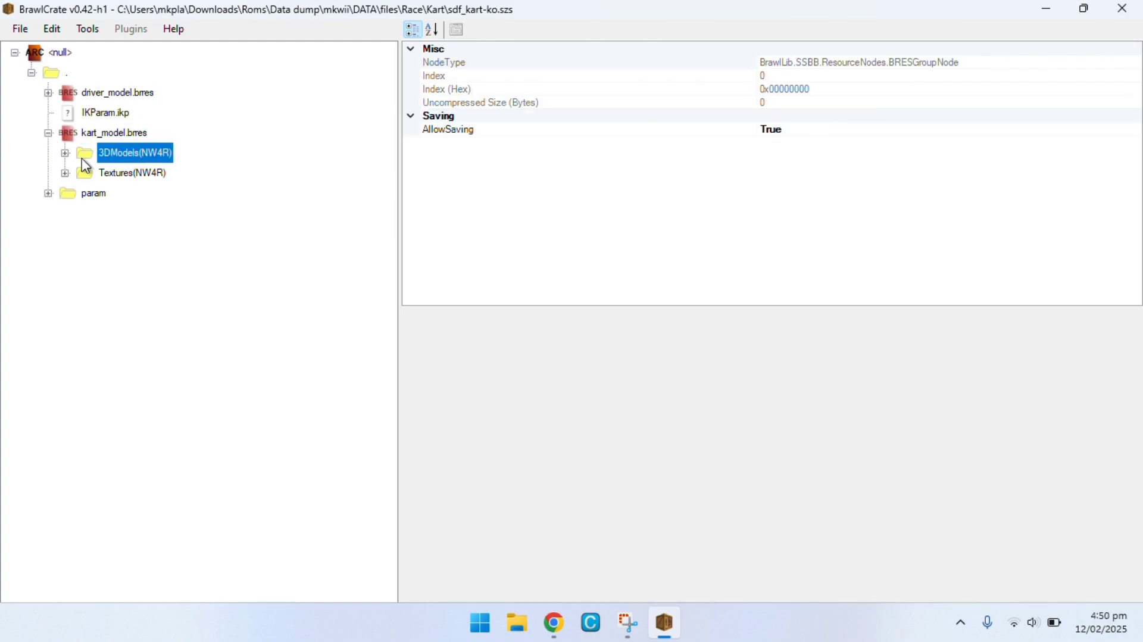
click(65, 153)
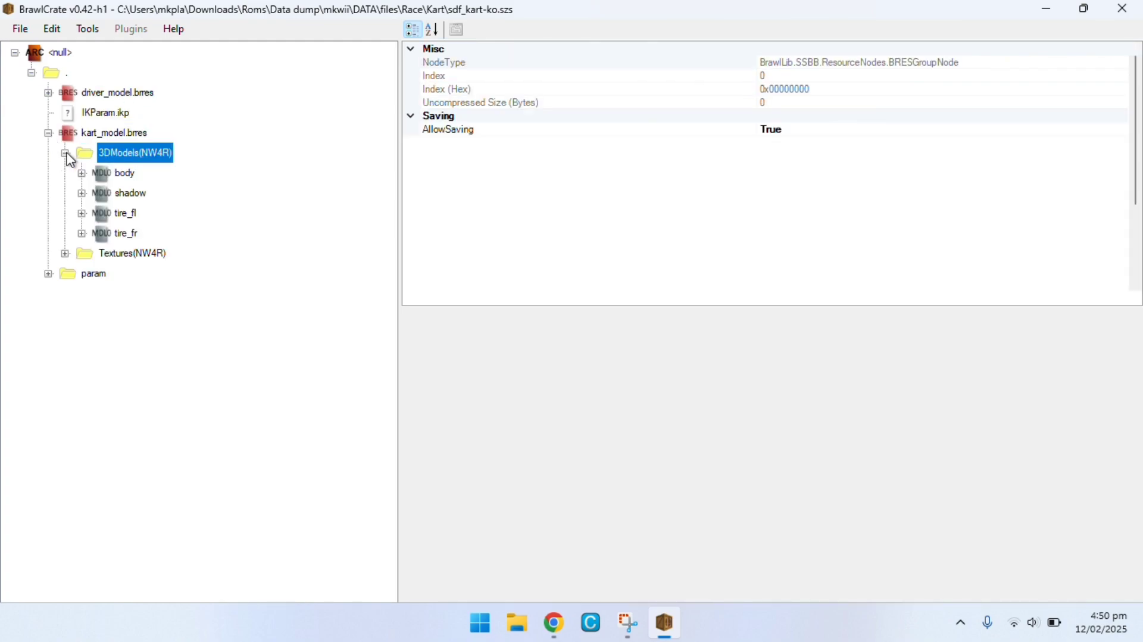
click(125, 172)
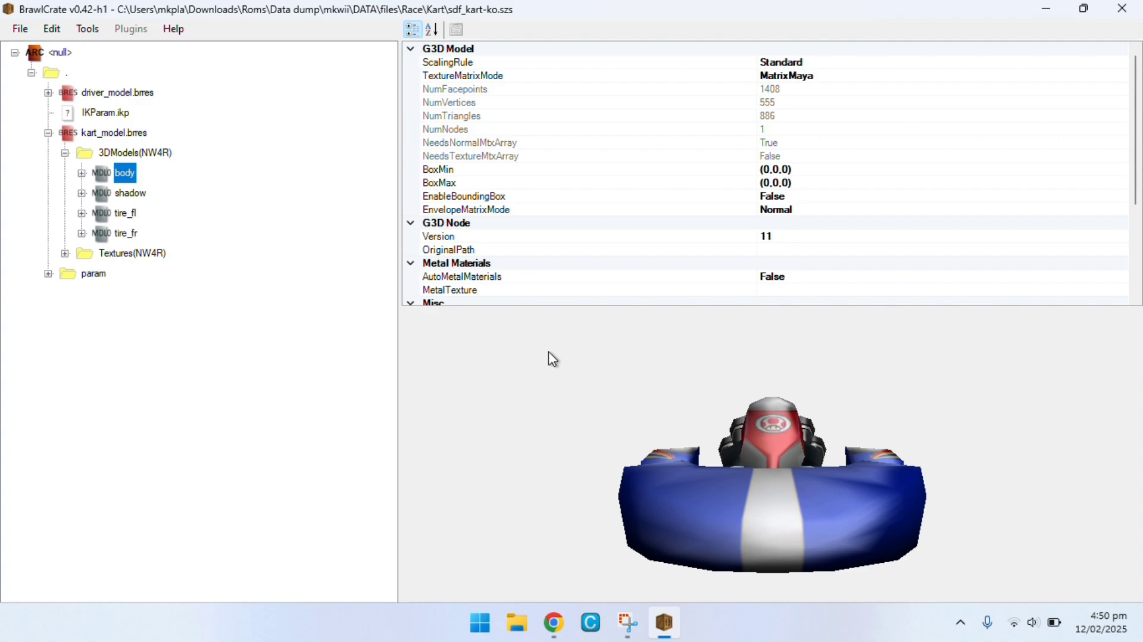
drag(727, 419, 929, 316)
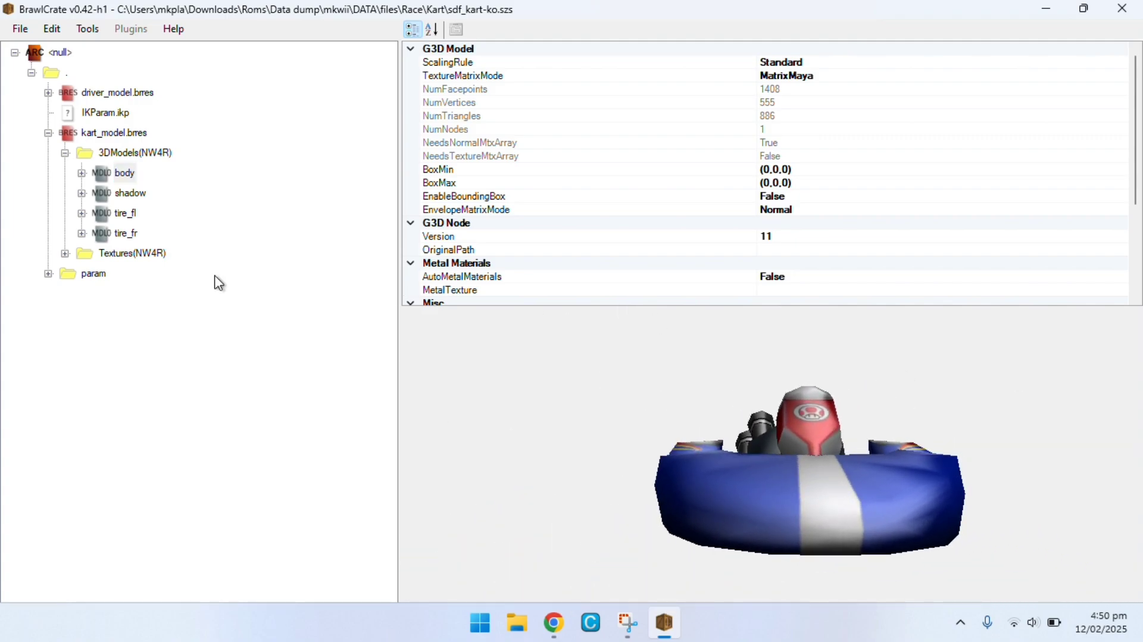
- Export the body model to the Desktop as a DAE file named body
right_click(128, 179)
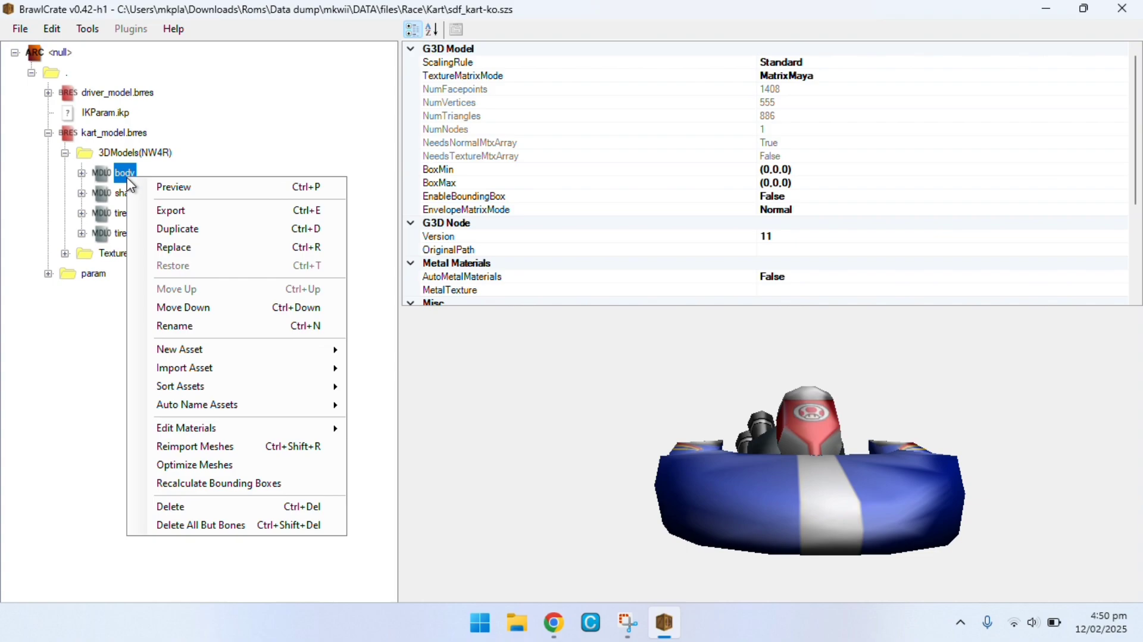
click(170, 213)
click(205, 324)
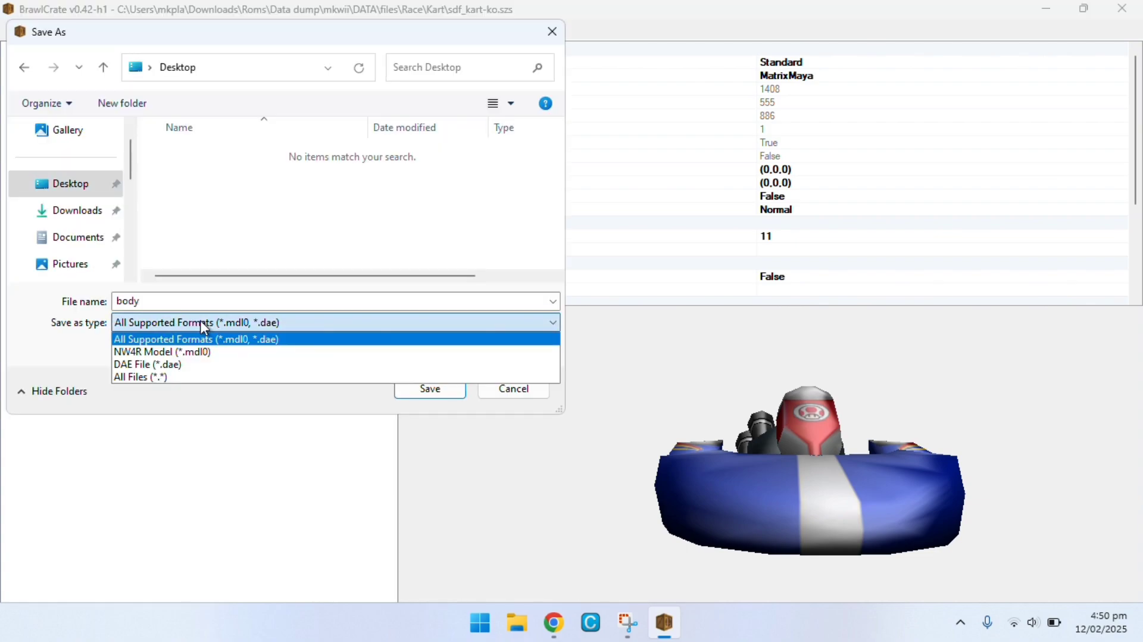
click(152, 364)
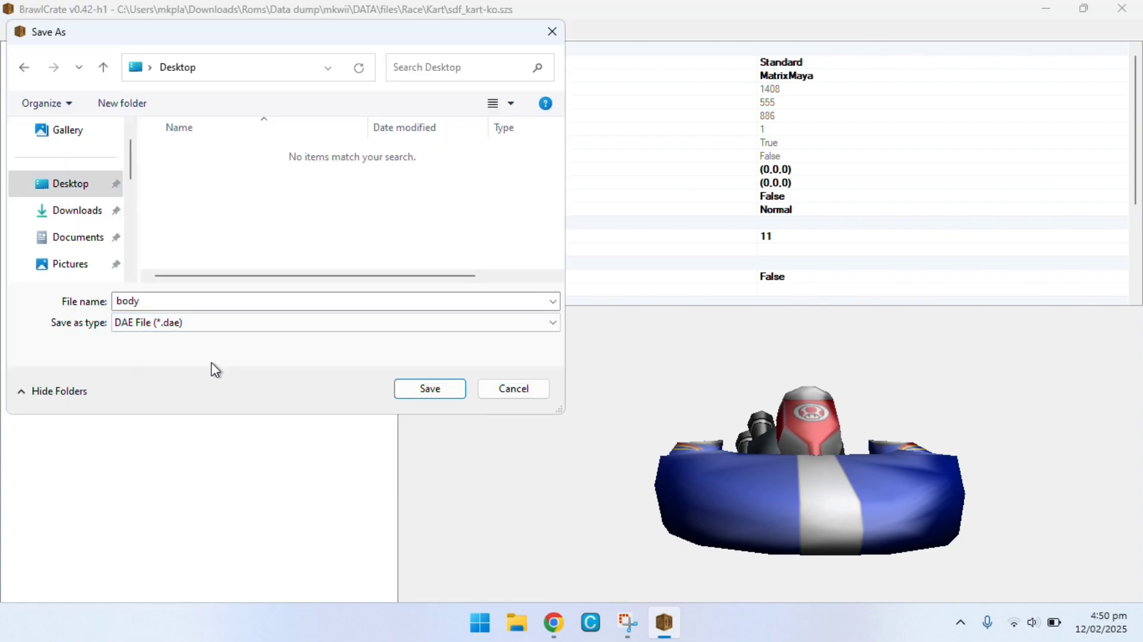
click(428, 389)
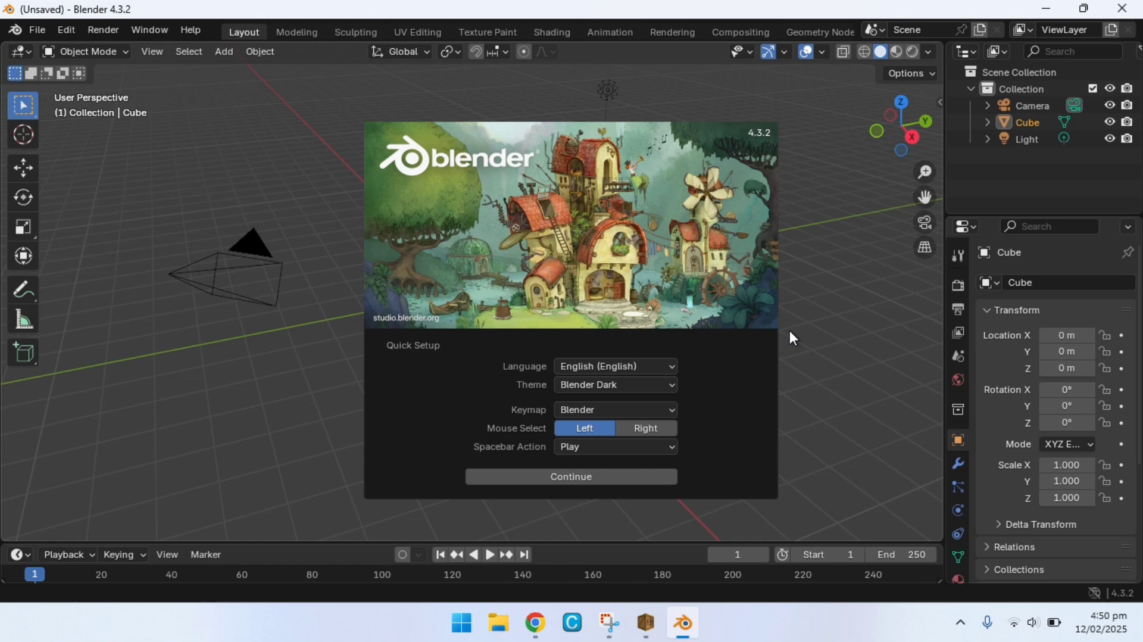
- Dismiss the splash screen and delete the default cube, camera and light from the scene
click(827, 315)
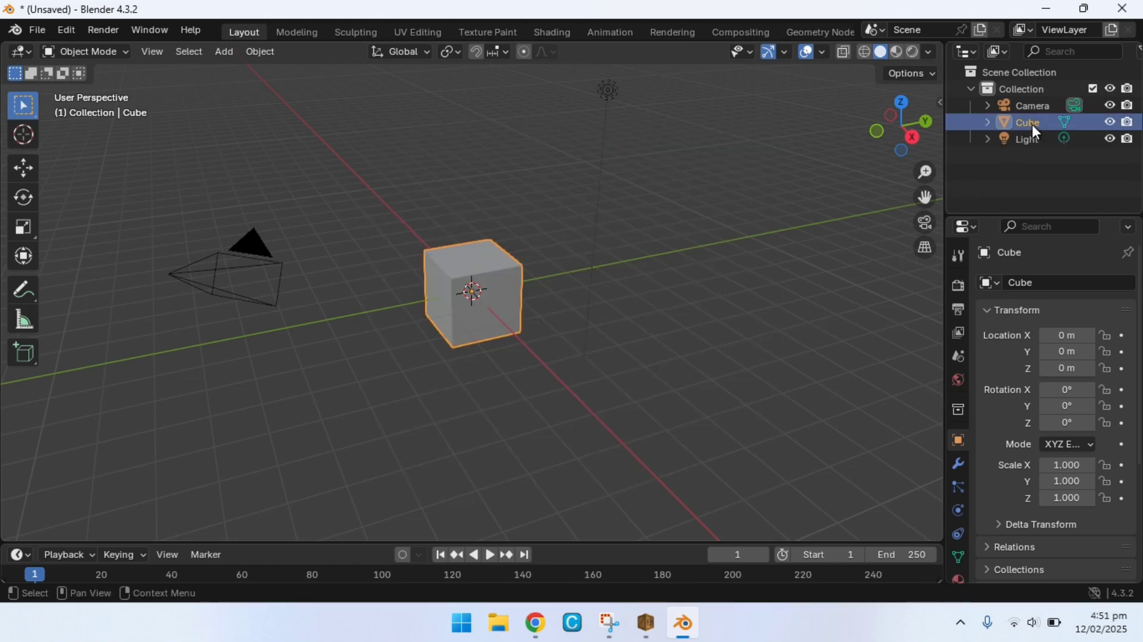
key(Delete)
click(1023, 108)
key(Delete)
click(1025, 107)
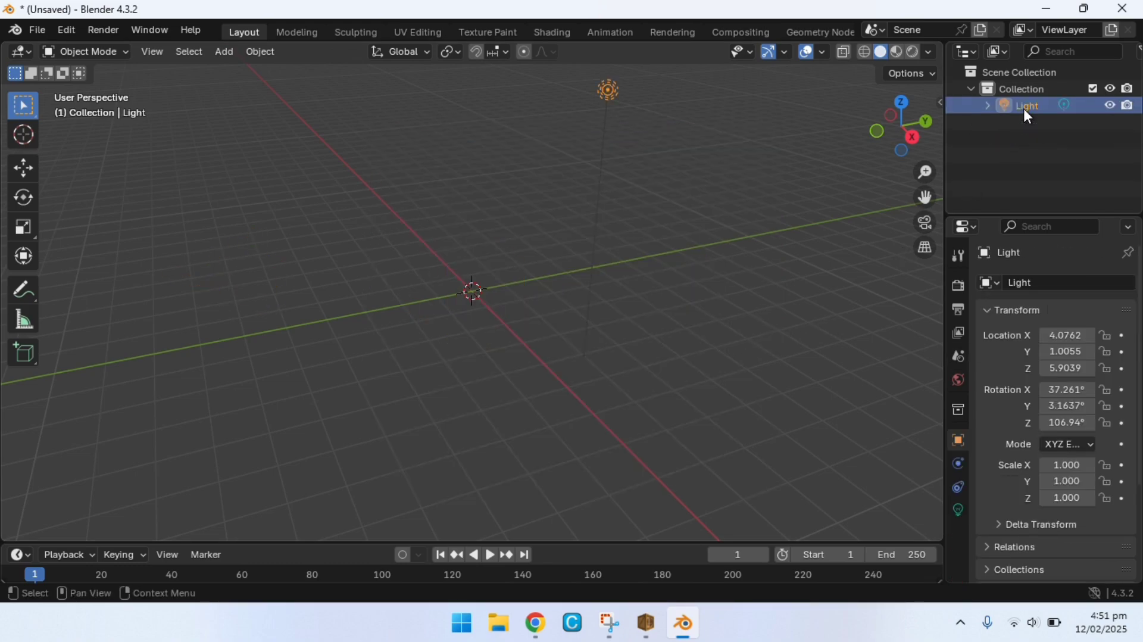
key(Delete)
- Import the Collada file body.dae from the Desktop into the empty scene
click(38, 31)
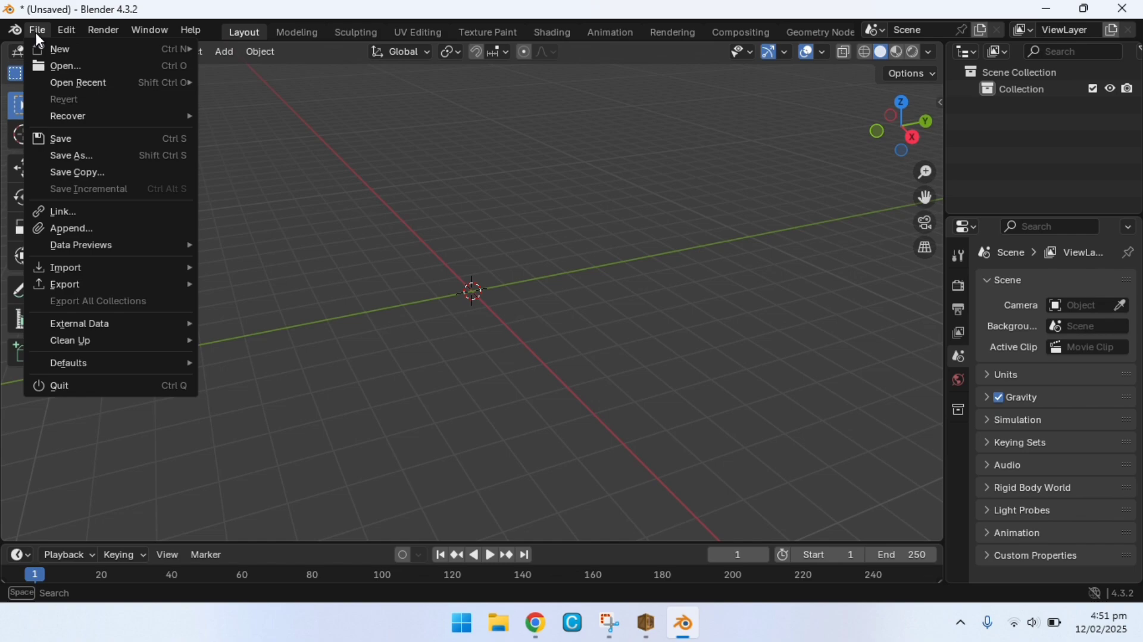
mouse_move(73, 265)
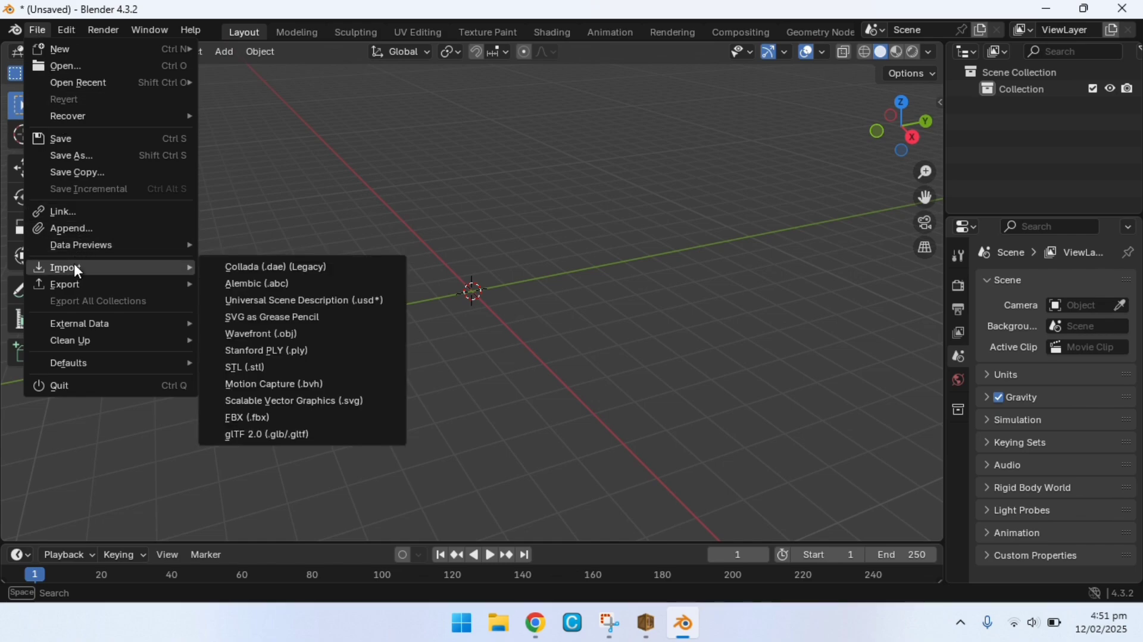
click(237, 265)
click(209, 172)
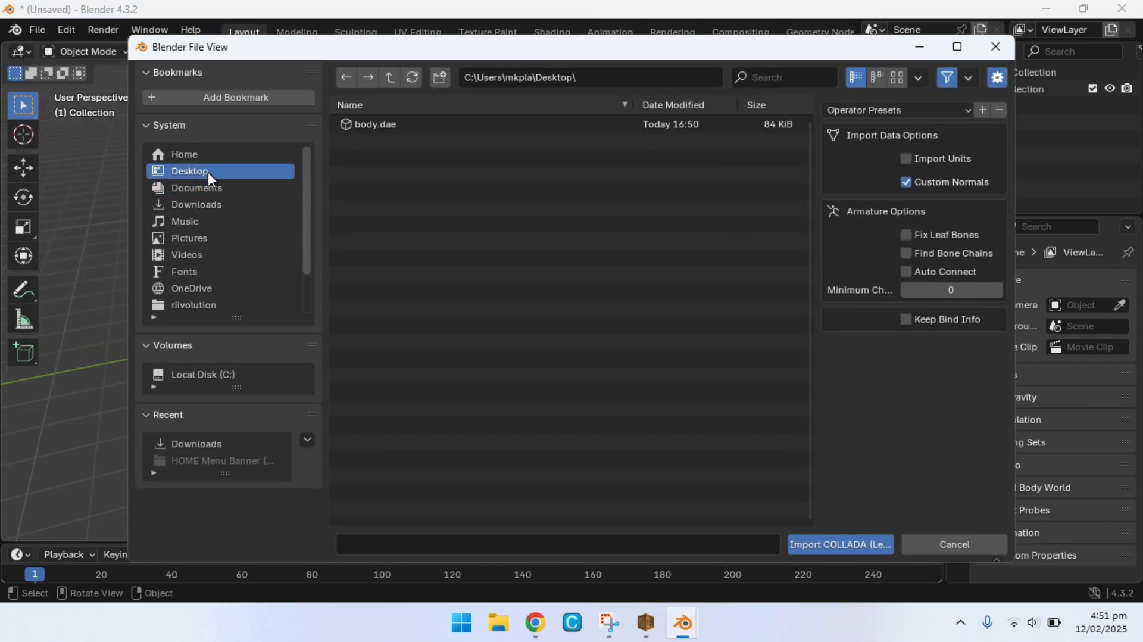
double_click(357, 126)
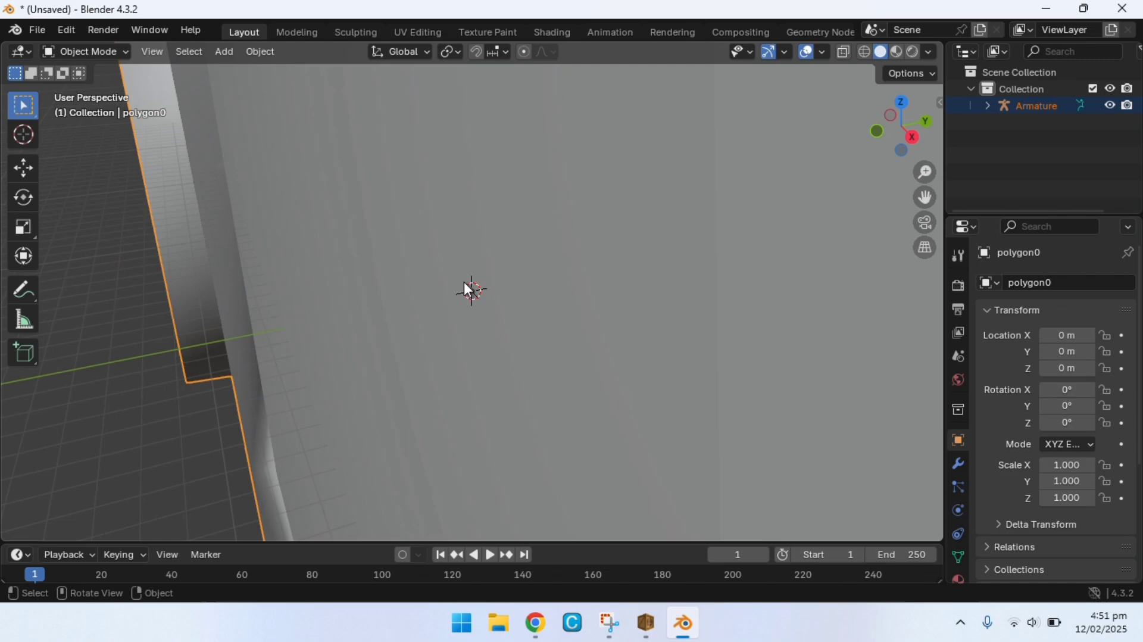
scroll(465, 288, down, 10)
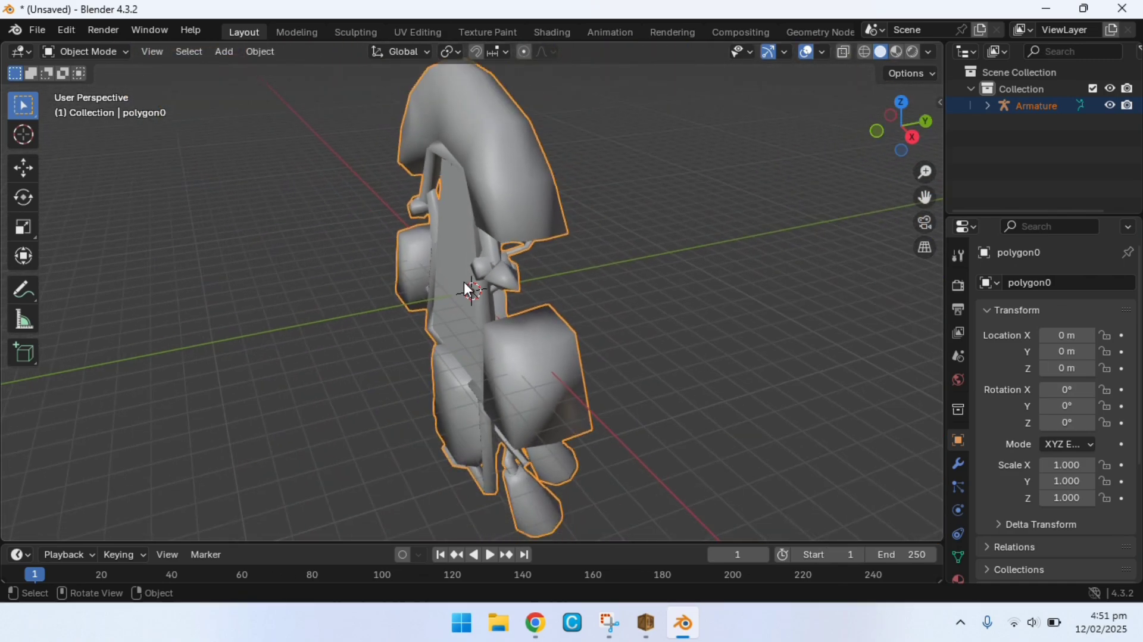
scroll(463, 281, down, 4)
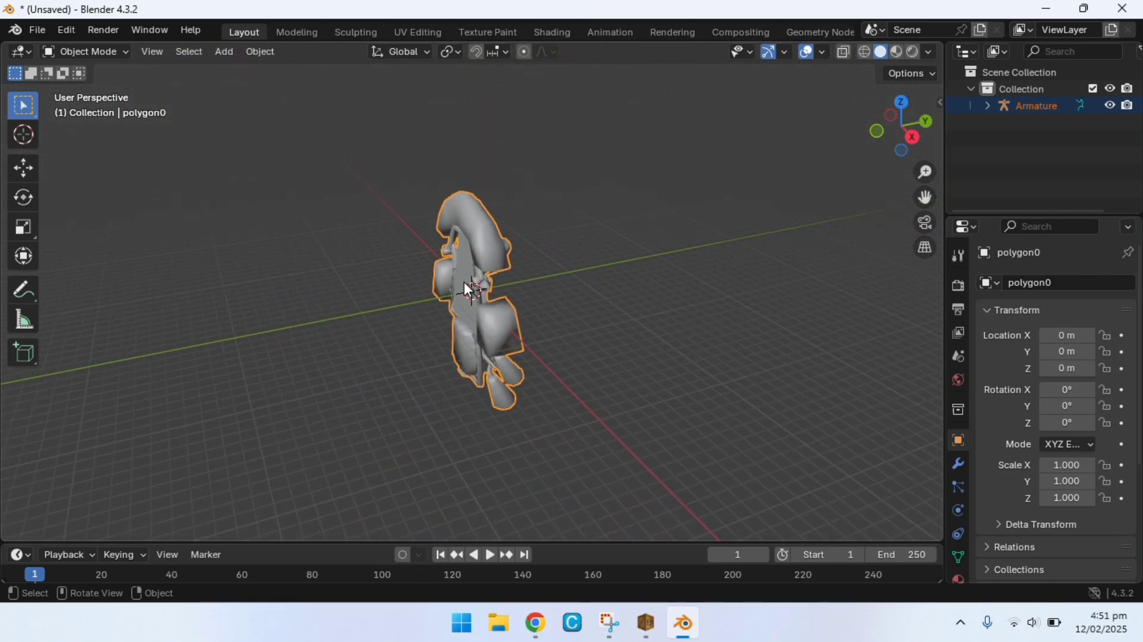
- Set the viewport shading color to Texture and turn on the Statistics overlay
click(927, 52)
click(976, 325)
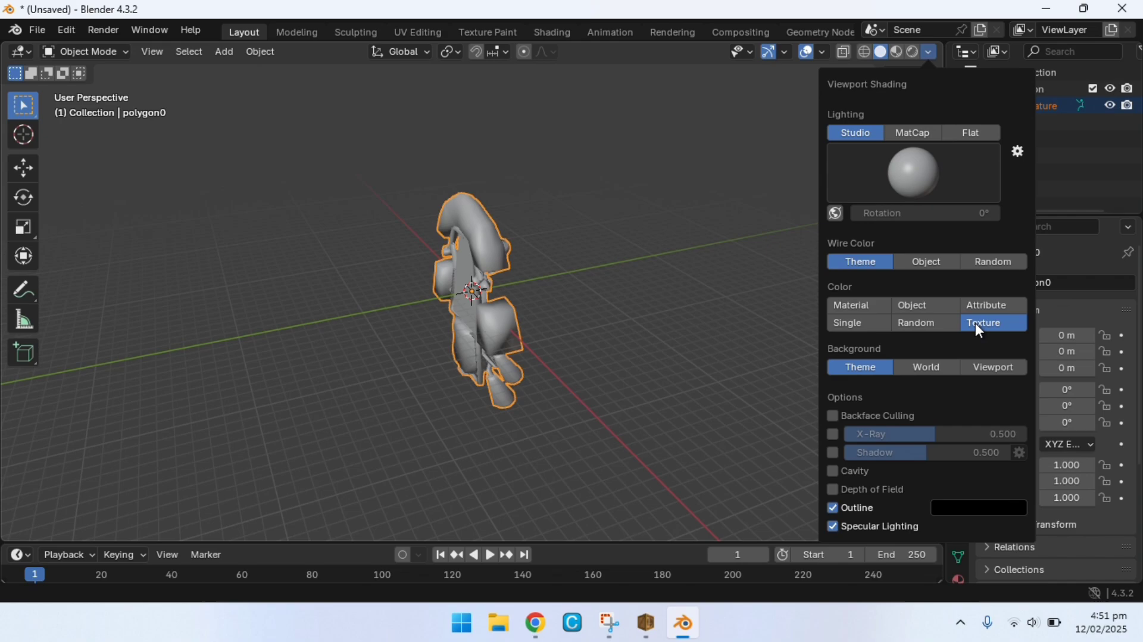
click(824, 52)
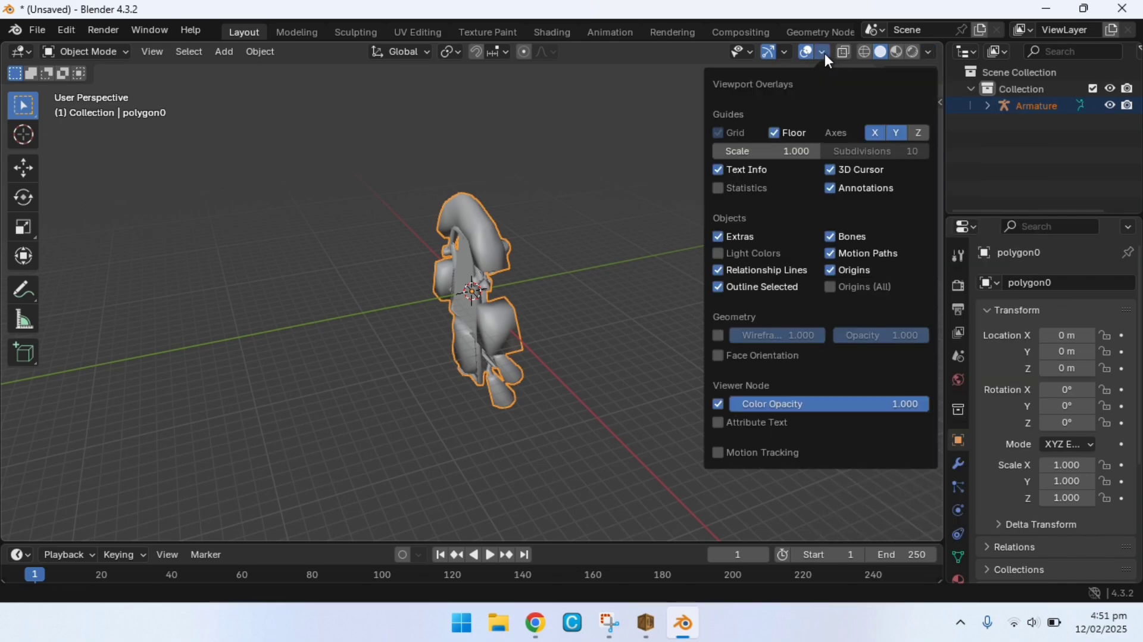
click(718, 186)
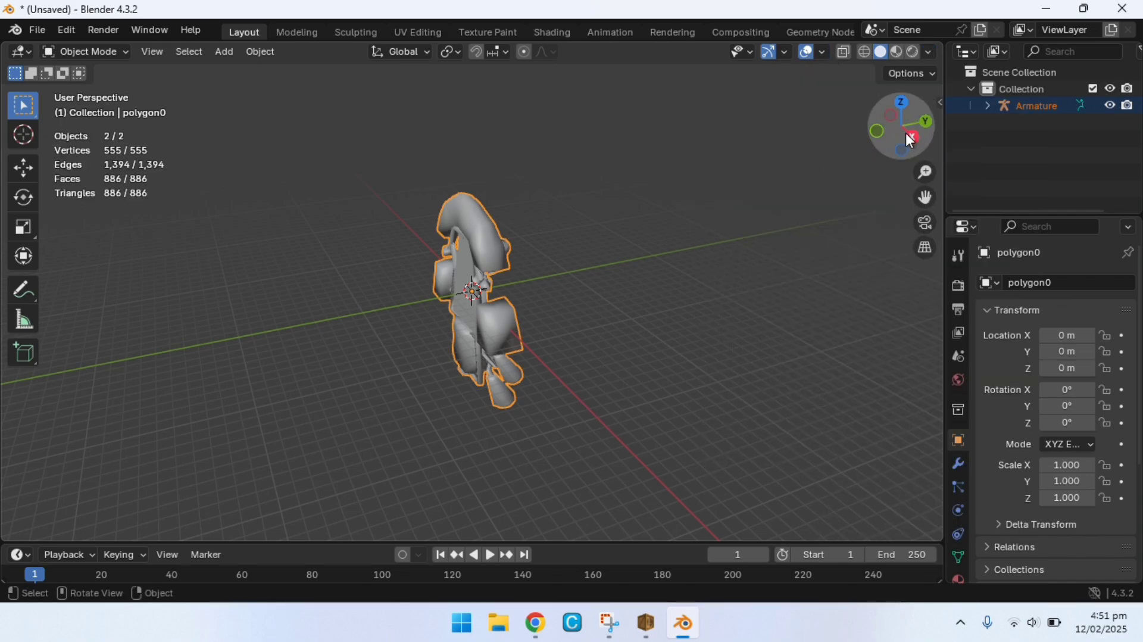
- Import the Collada file kpio_k_body.dae from the Toad Kart folder of the Double Dash download in Downloads
drag(905, 133, 27, 30)
click(28, 30)
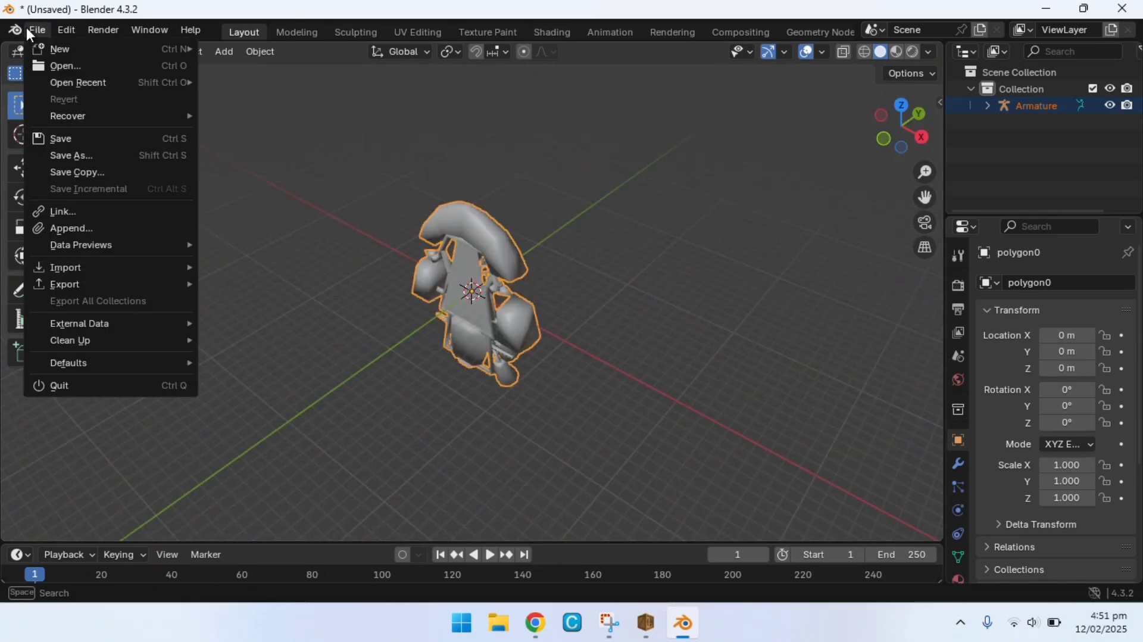
mouse_move(62, 265)
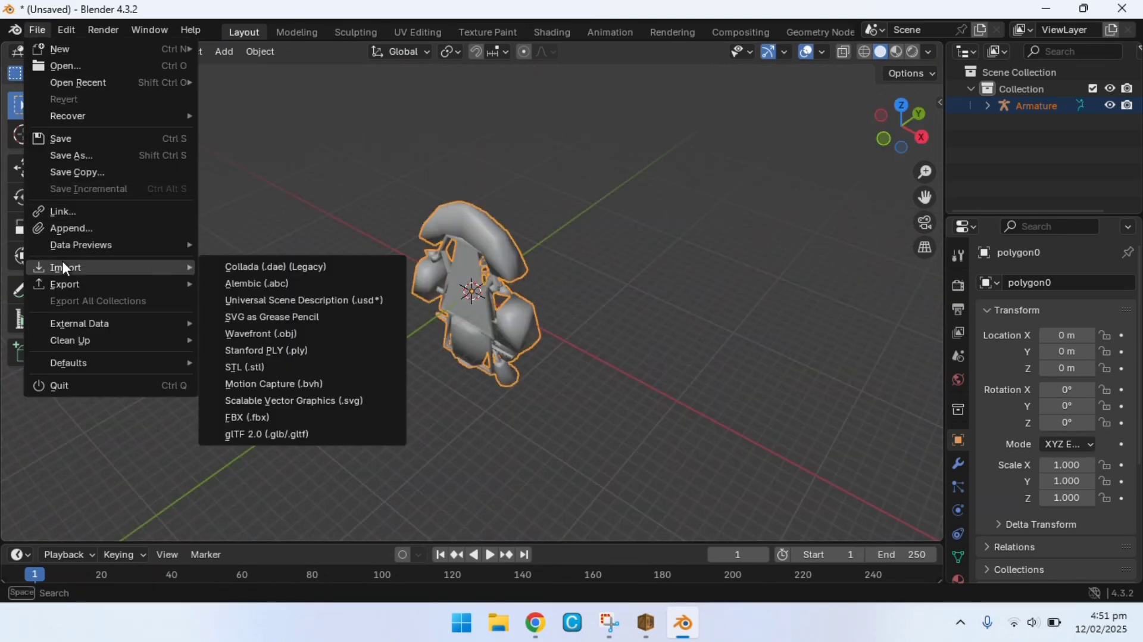
click(238, 265)
click(209, 205)
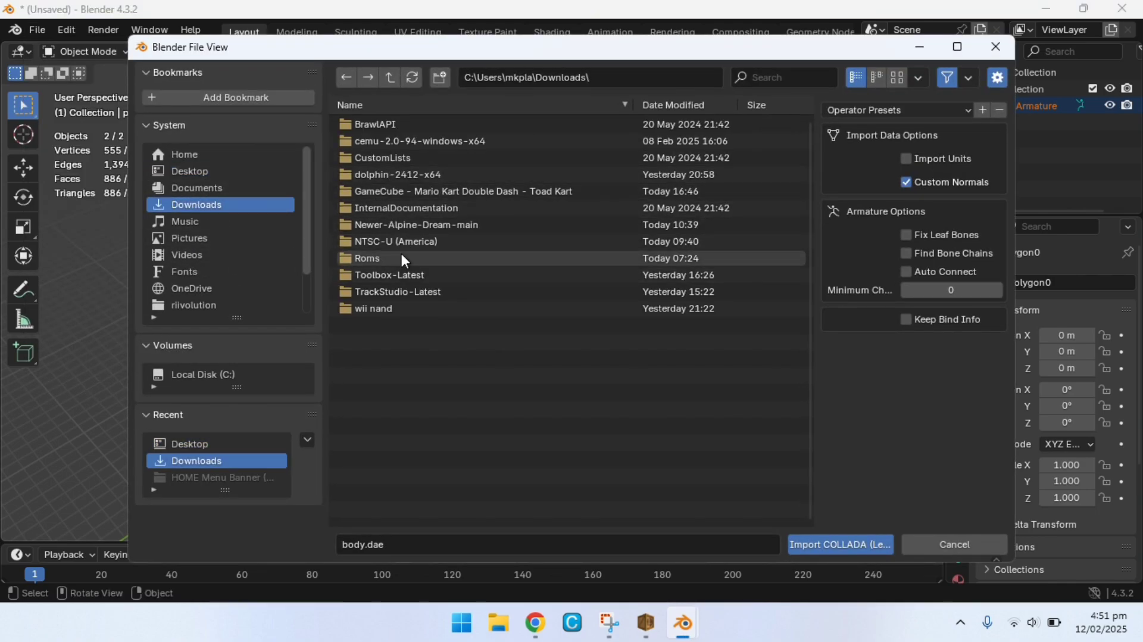
double_click(408, 188)
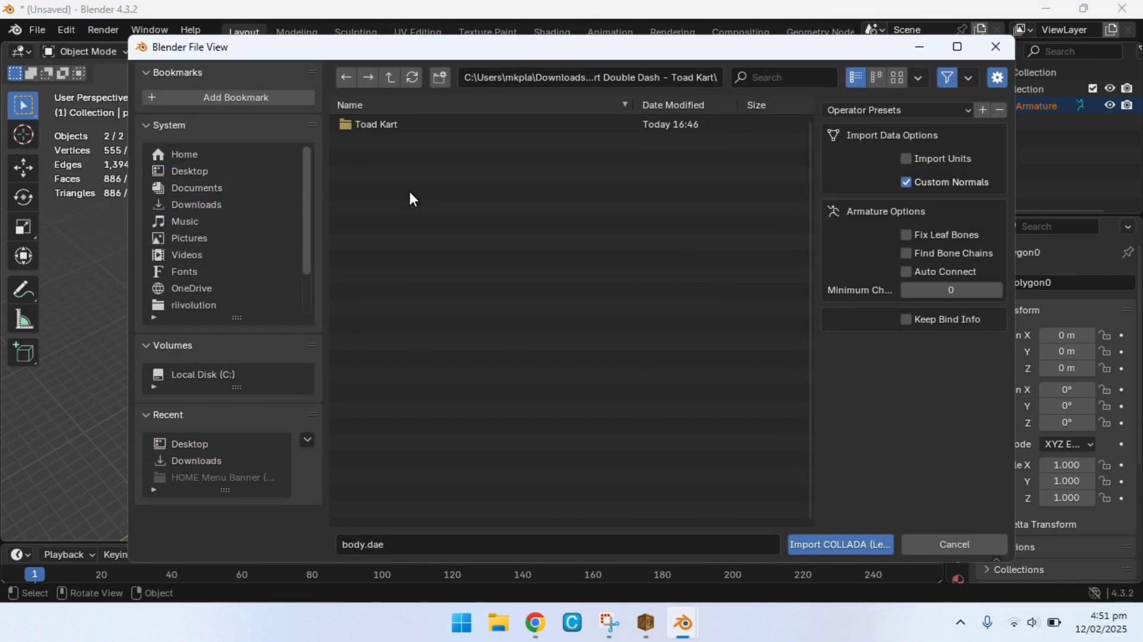
double_click(400, 129)
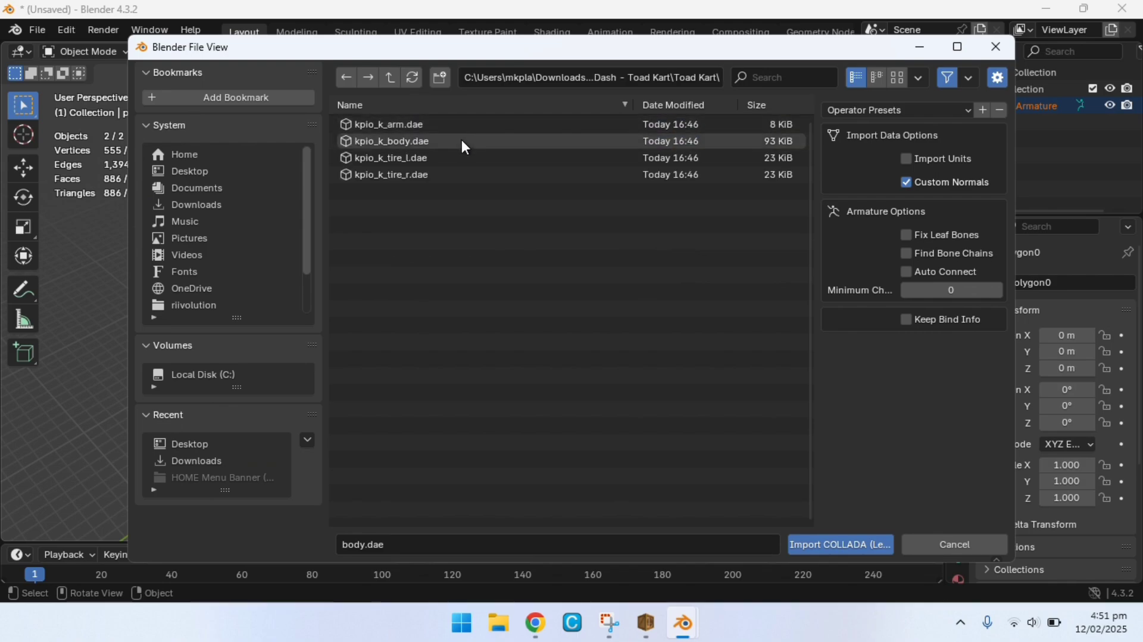
double_click(452, 141)
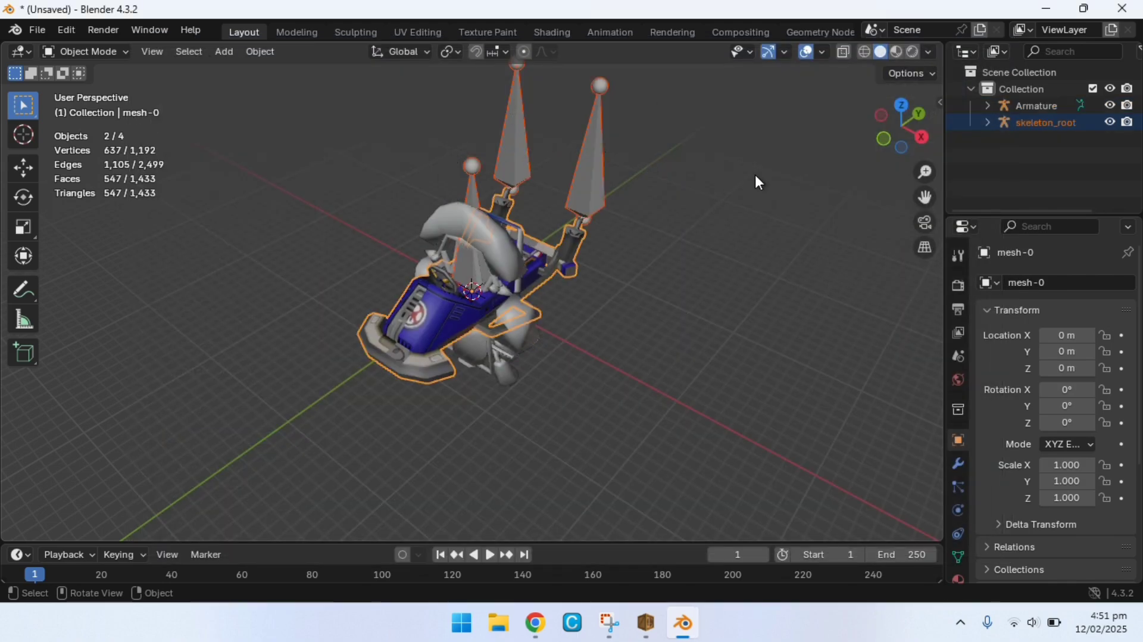
- Apply all transforms to skeleton_root and its child mesh-0, and delete only the skeleton_root armature
drag(882, 135, 705, 117)
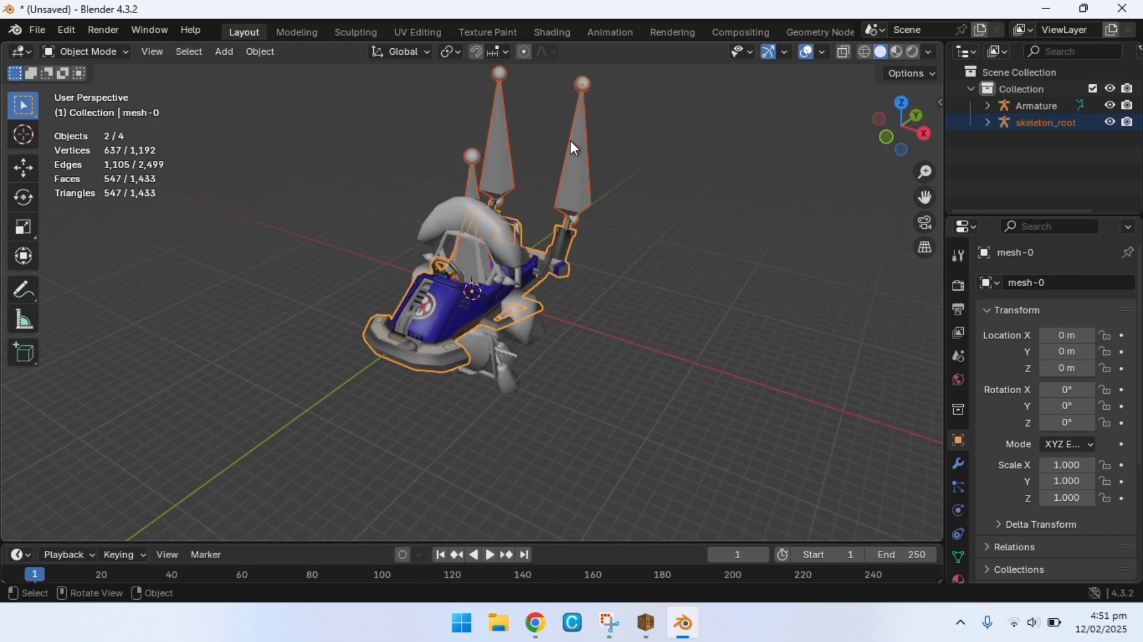
click(988, 123)
click(1055, 127)
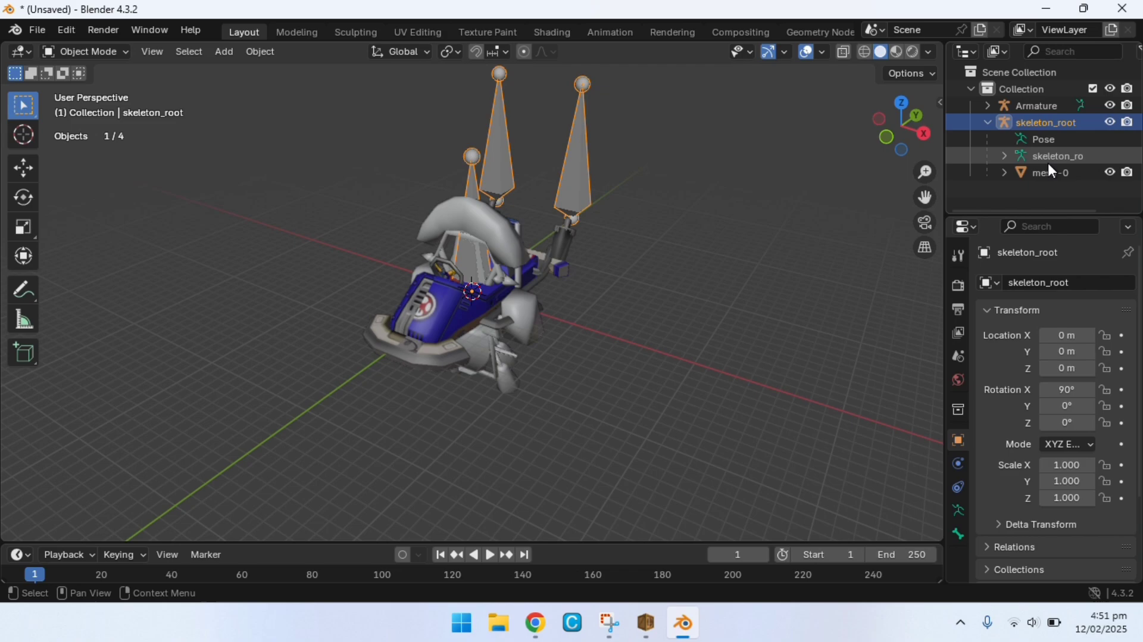
click(278, 57)
mouse_move(279, 138)
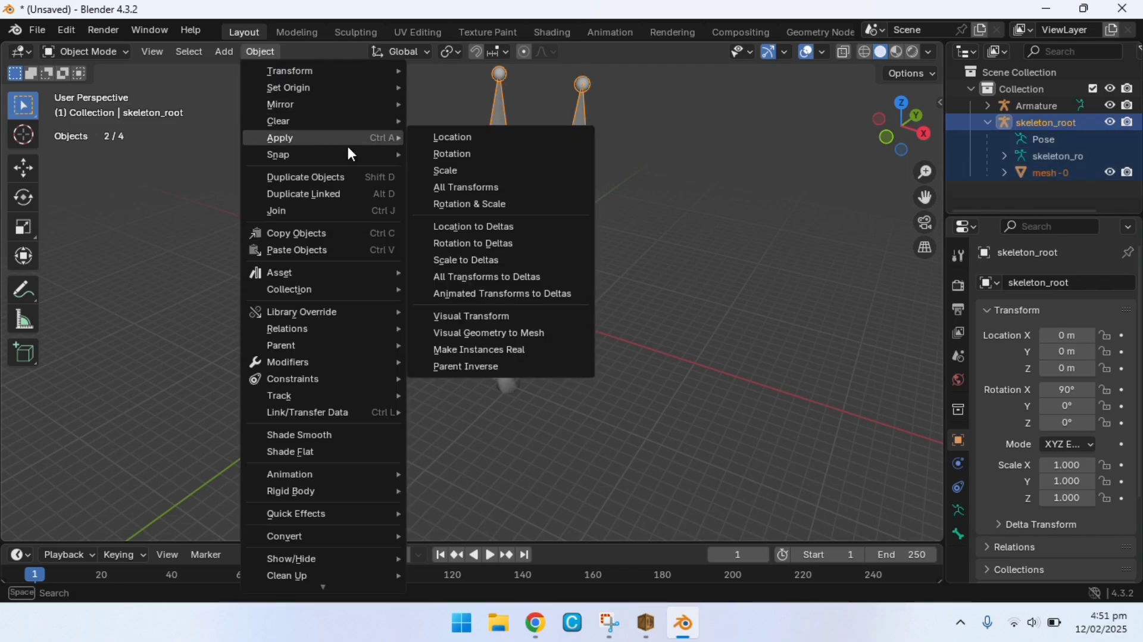
click(469, 188)
click(1036, 127)
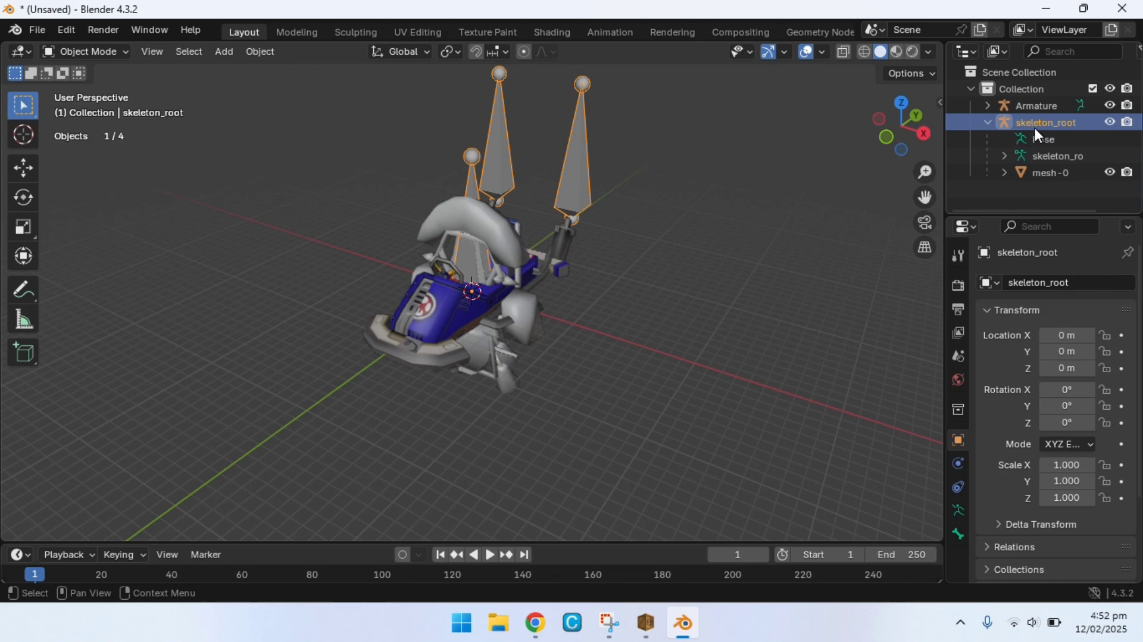
key(Delete)
- In the right orthographic view, rotate mesh-0 about -89.5° around X to line it up with the original kart body
key(KP_3)
click(24, 201)
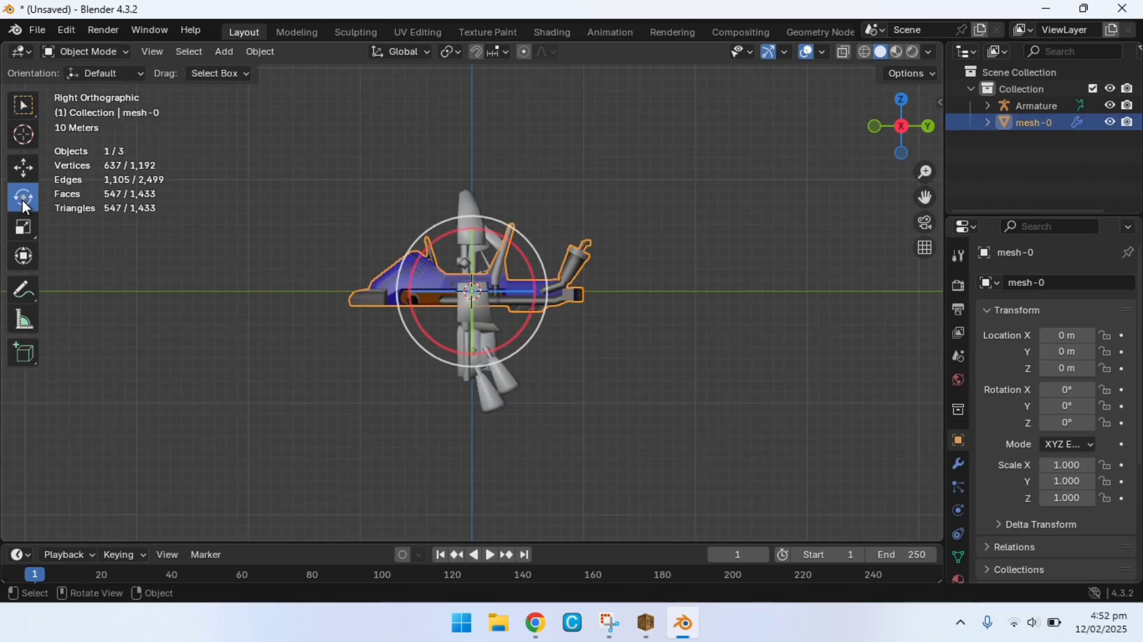
drag(448, 243, 605, 222)
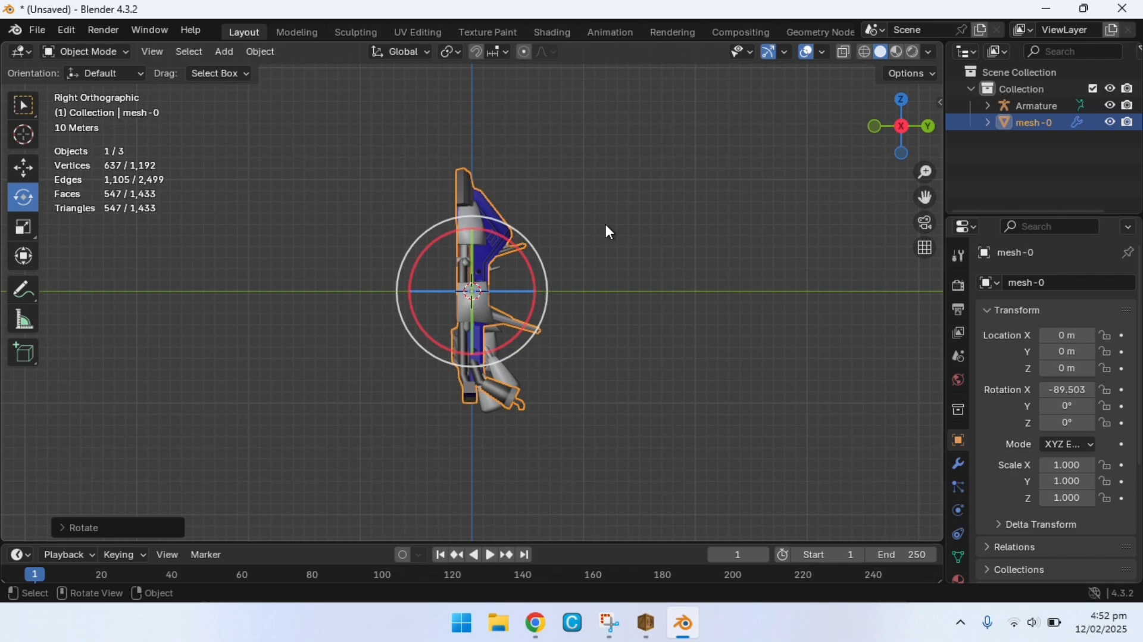
scroll(413, 205, up, 4)
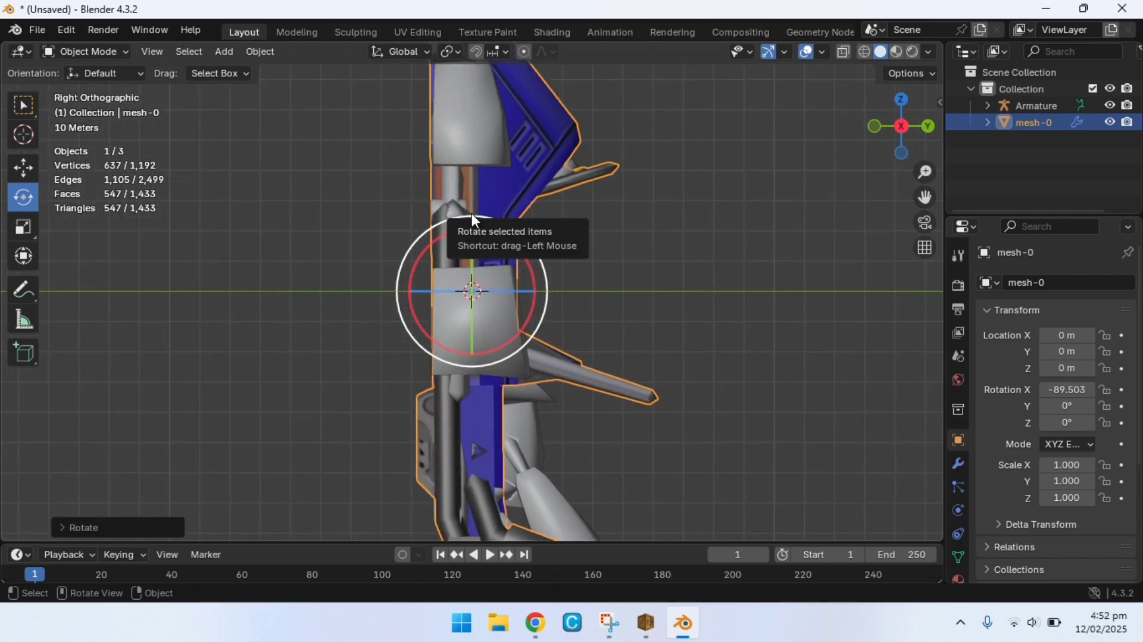
mouse_move(468, 227)
mouse_down()
mouse_move(503, 235)
mouse_move(488, 229)
mouse_up()
key(ctrl+z)
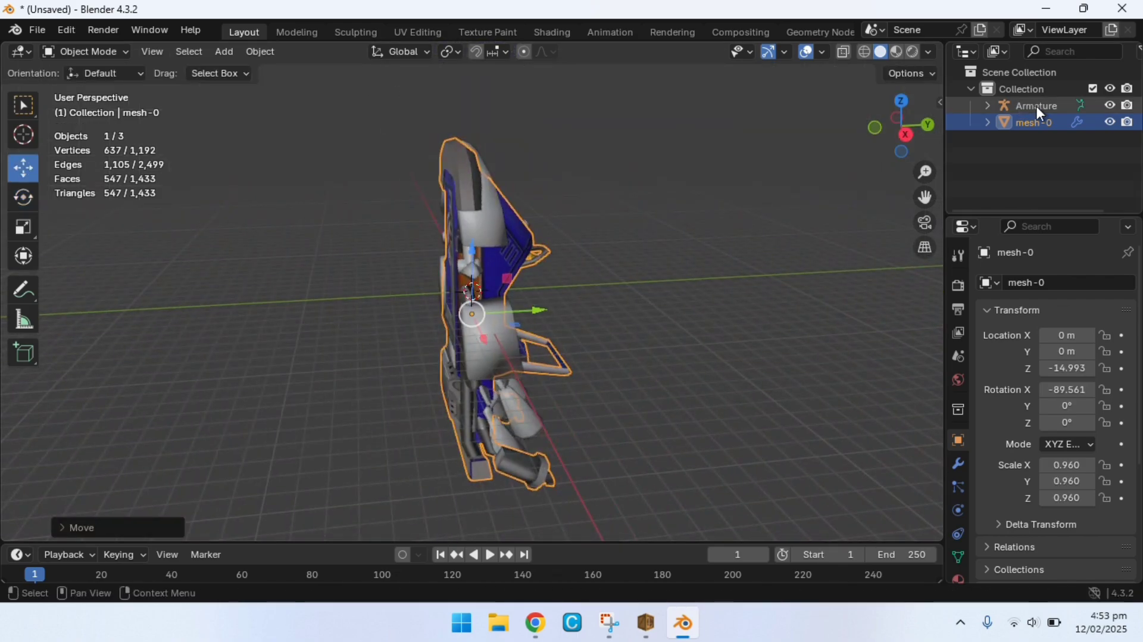
- Delete the Armature object of the original kart body
click(1036, 107)
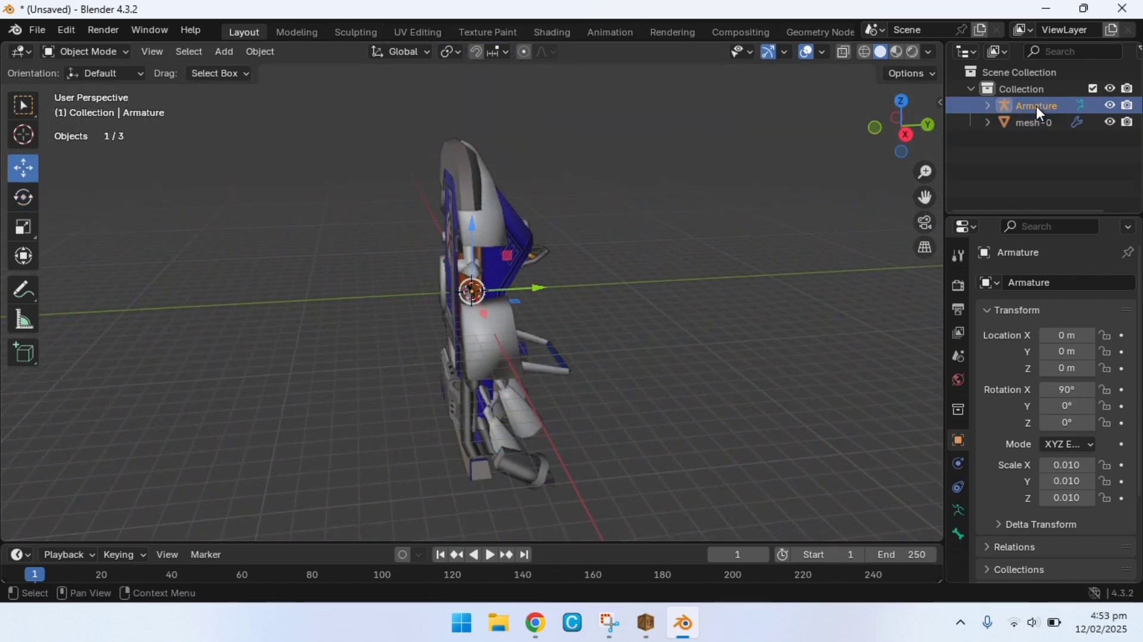
key(Delete)
click(1036, 107)
key(Delete)
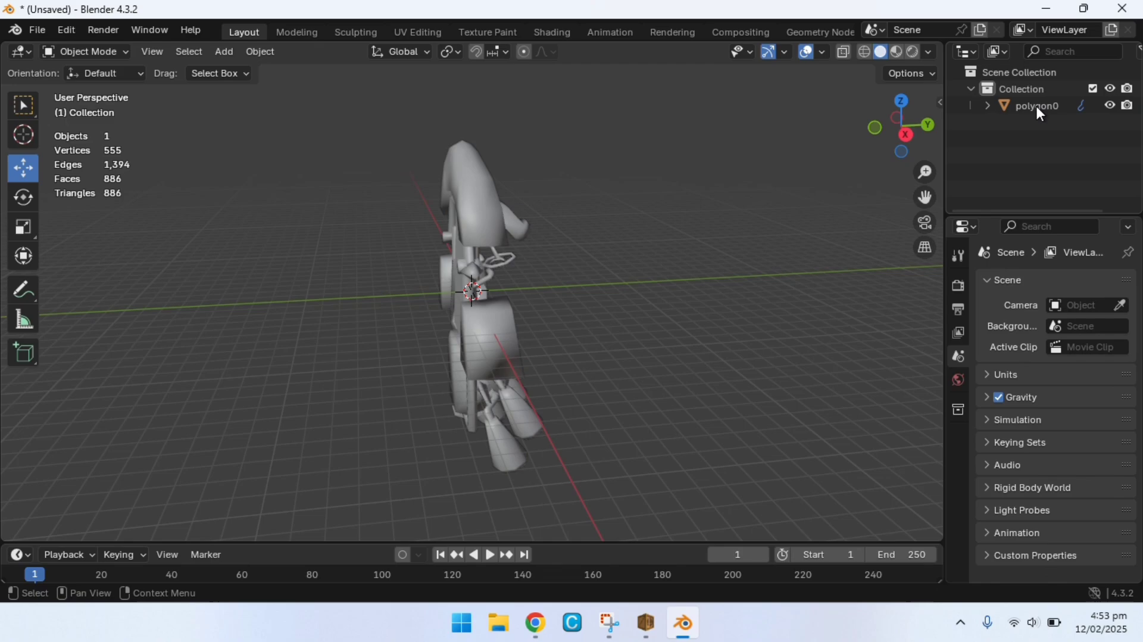
key(ctrl+z)
key(ctrl+z)
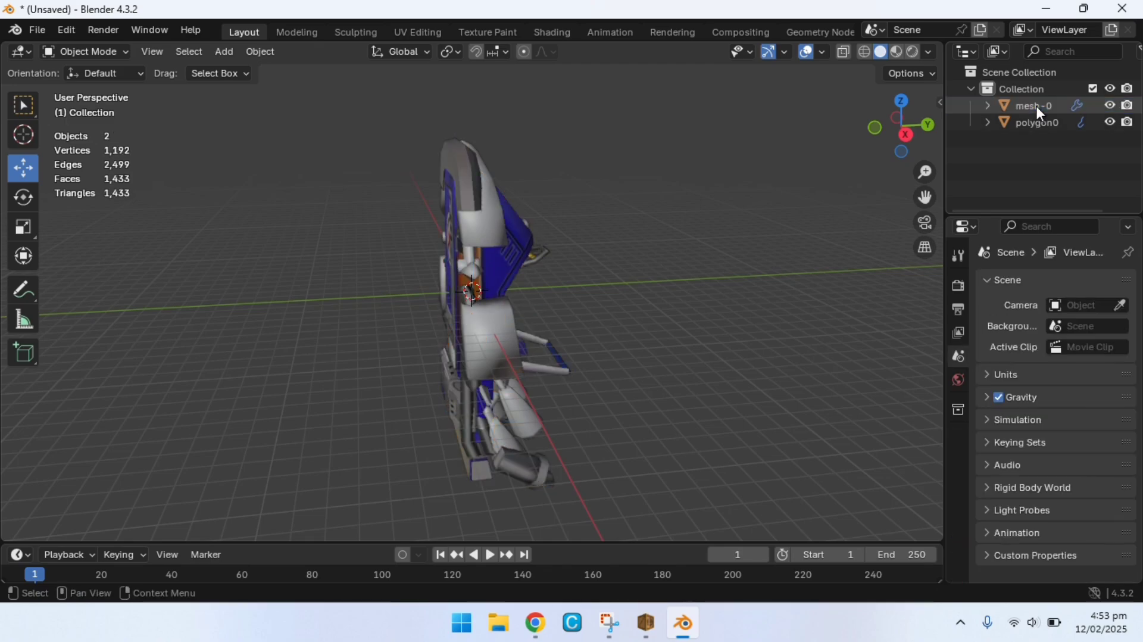
- Delete the original kart mesh polygon0 from the scene
click(1023, 123)
key(Delete)
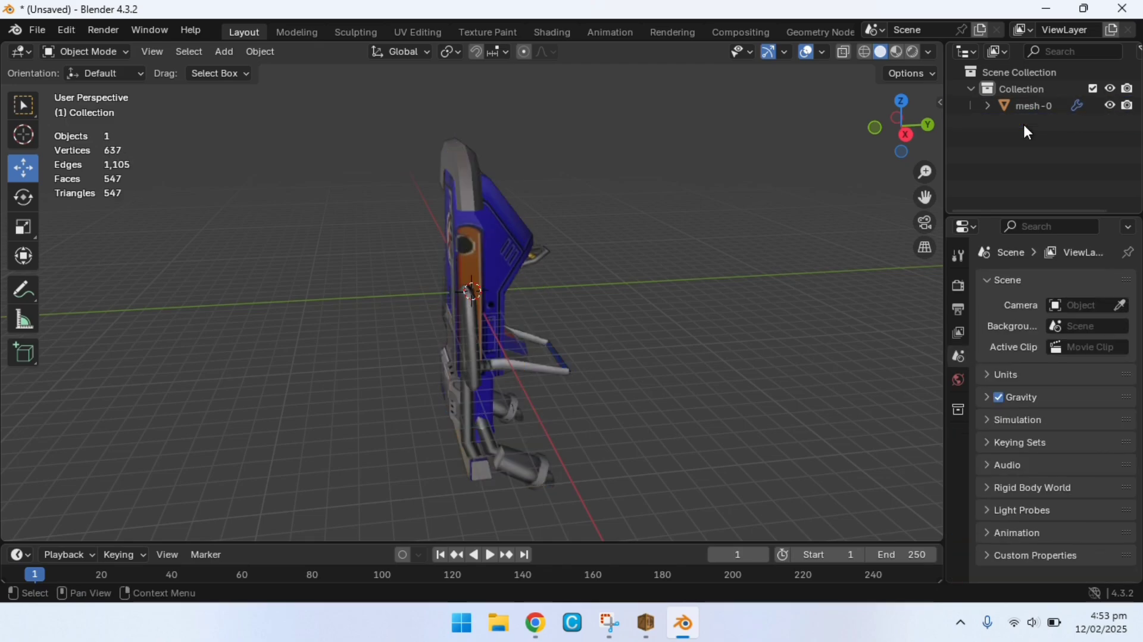
- Export the scene as a Collada file named customkart.dae to the Desktop
drag(911, 131, 113, 7)
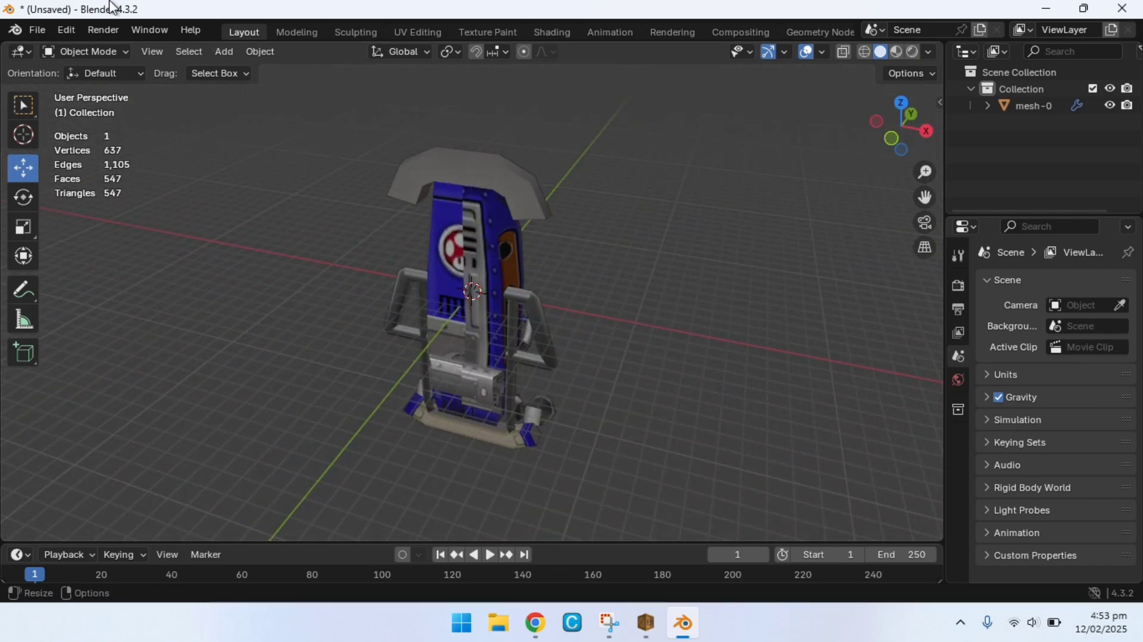
click(31, 27)
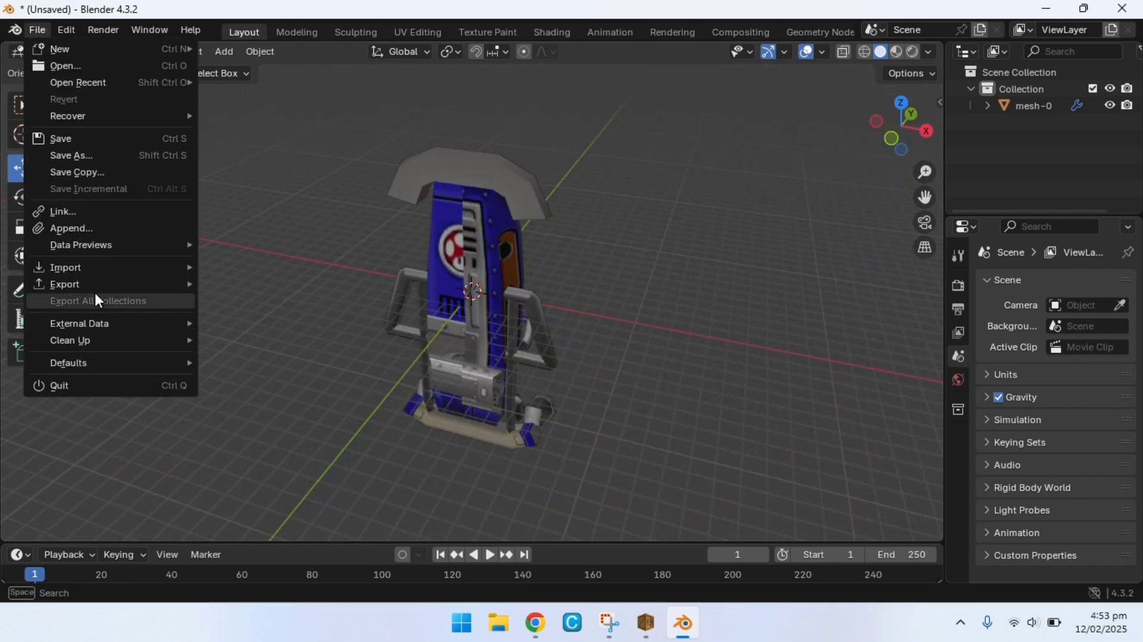
mouse_move(120, 288)
click(206, 283)
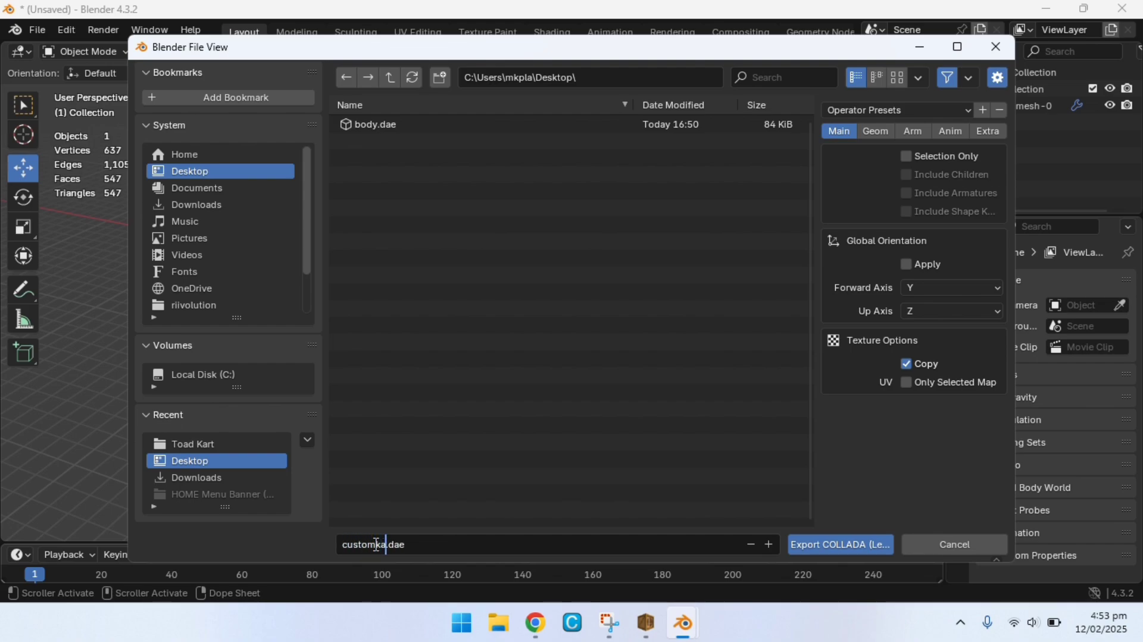
click(835, 543)
- Switch to BrawlCrate and replace the body model in kart_model.brres with customkart.dae from the Desktop, keeping the default import settings
click(644, 624)
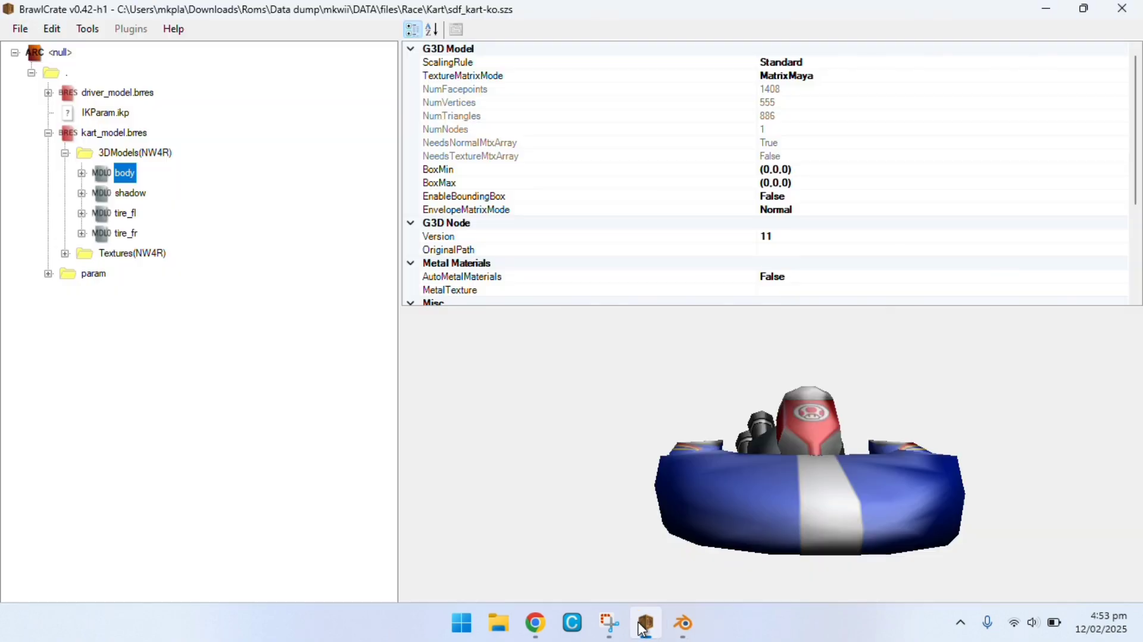
right_click(127, 182)
click(178, 244)
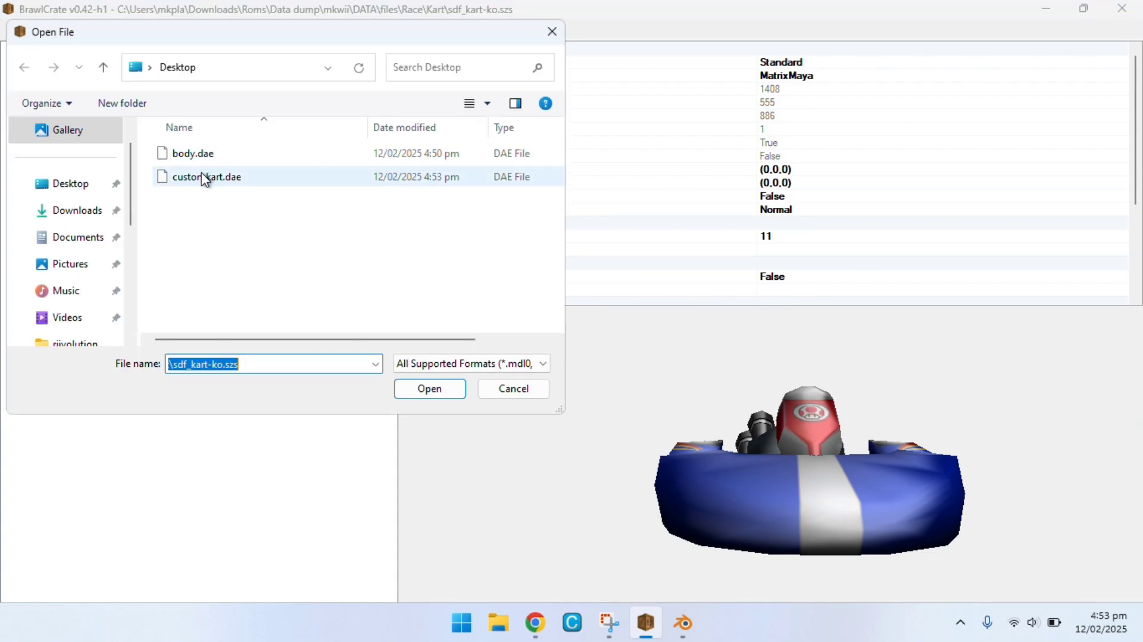
double_click(205, 177)
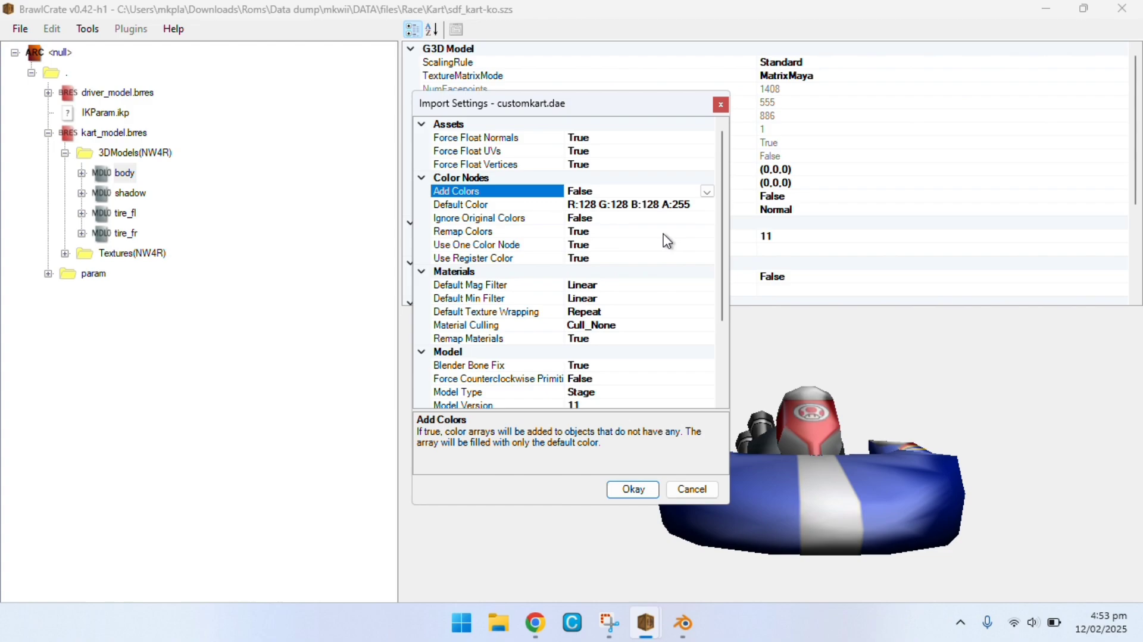
drag(725, 215, 709, 299)
click(632, 489)
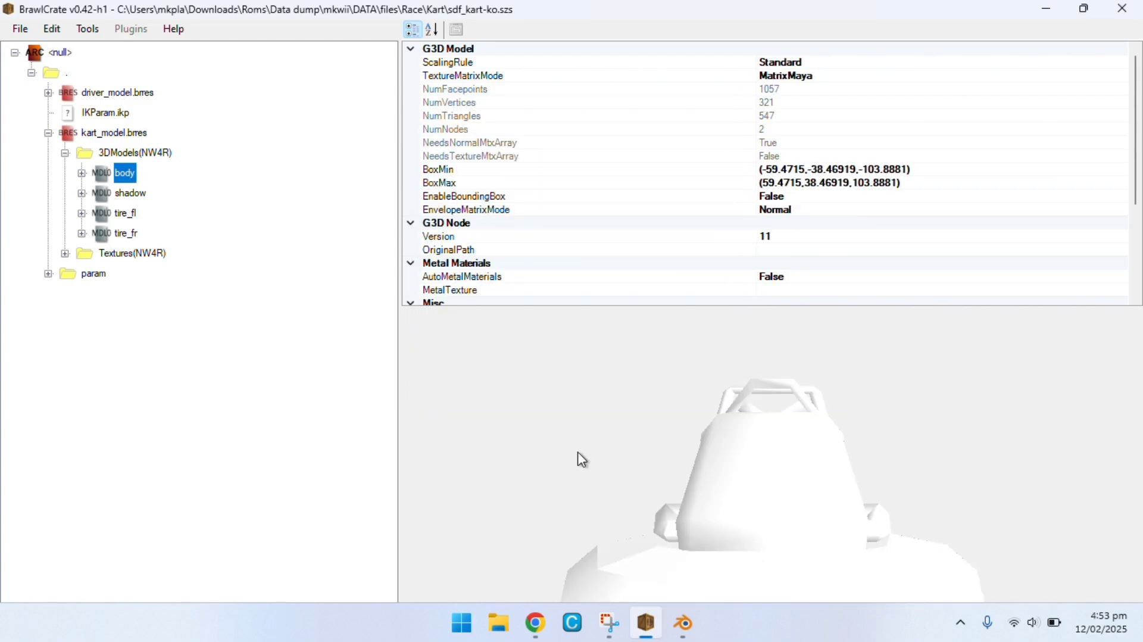
scroll(760, 511, down, 10)
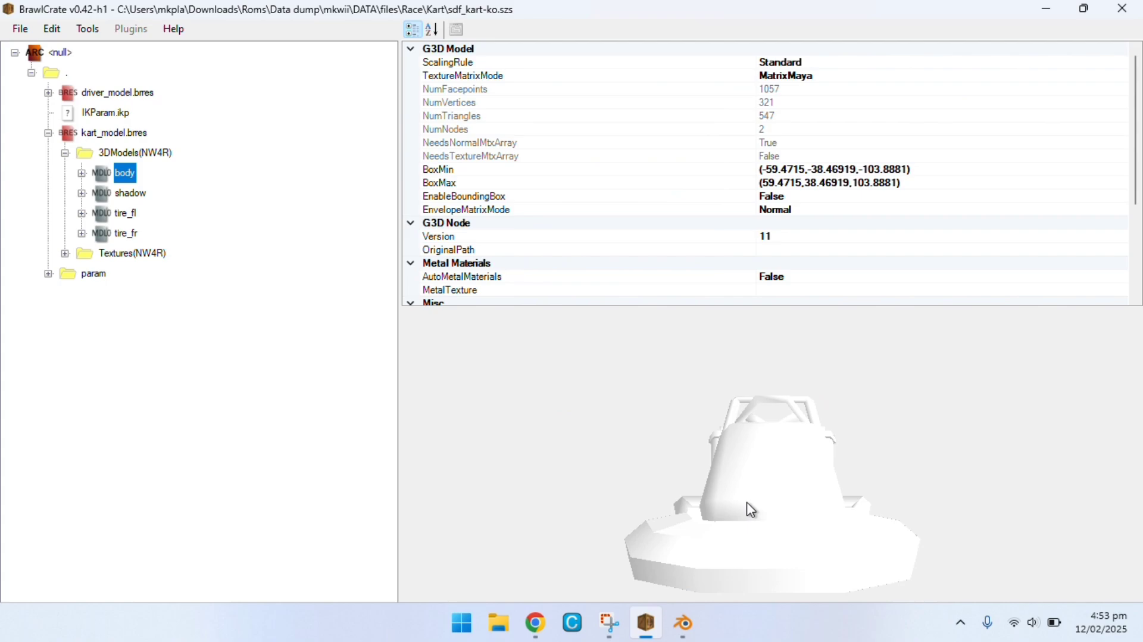
scroll(751, 511, down, 2)
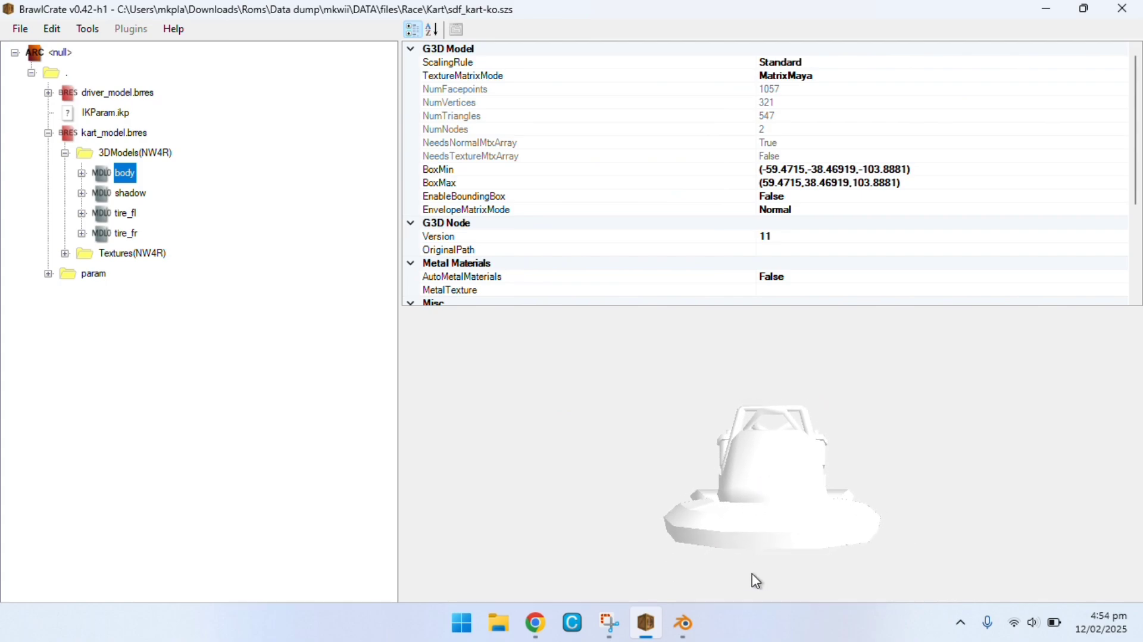
- Copy the name of the kpio_k_body3 texture reference inside the body model's m0kpio_body_tx material
click(82, 173)
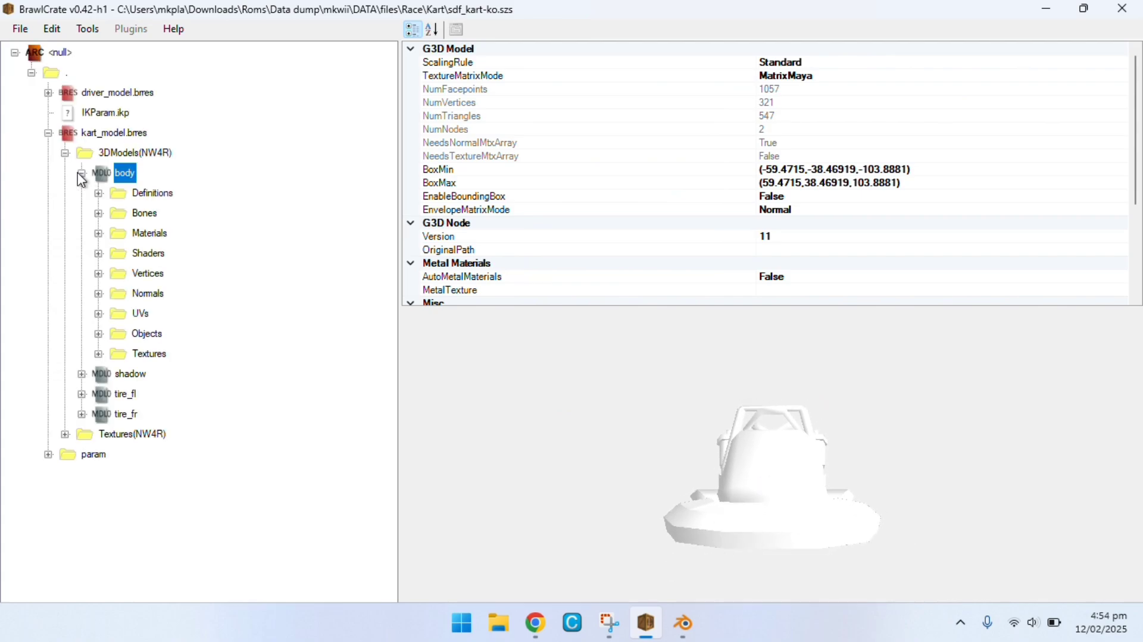
key(Down)
key(Down)
key(Down)
click(99, 233)
key(Down)
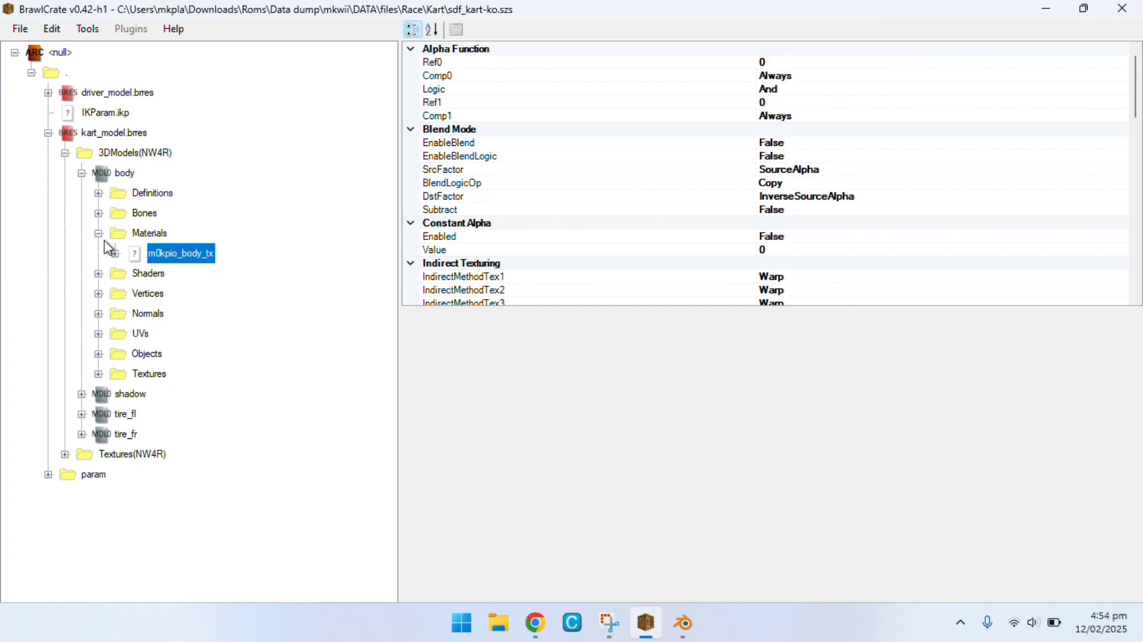
click(114, 254)
click(153, 277)
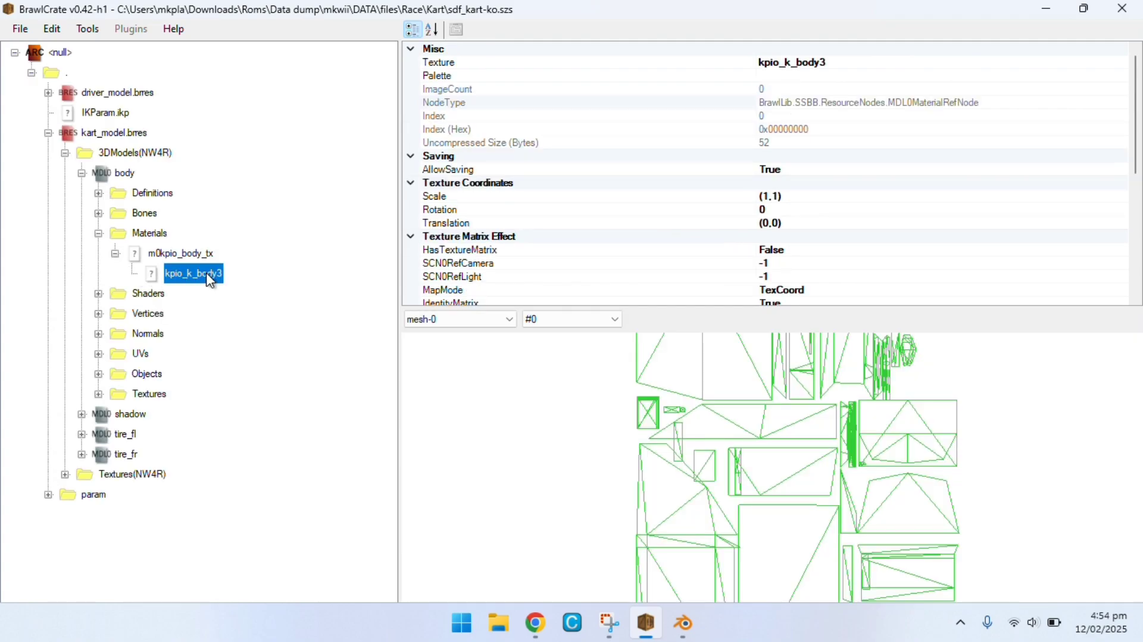
right_click(221, 283)
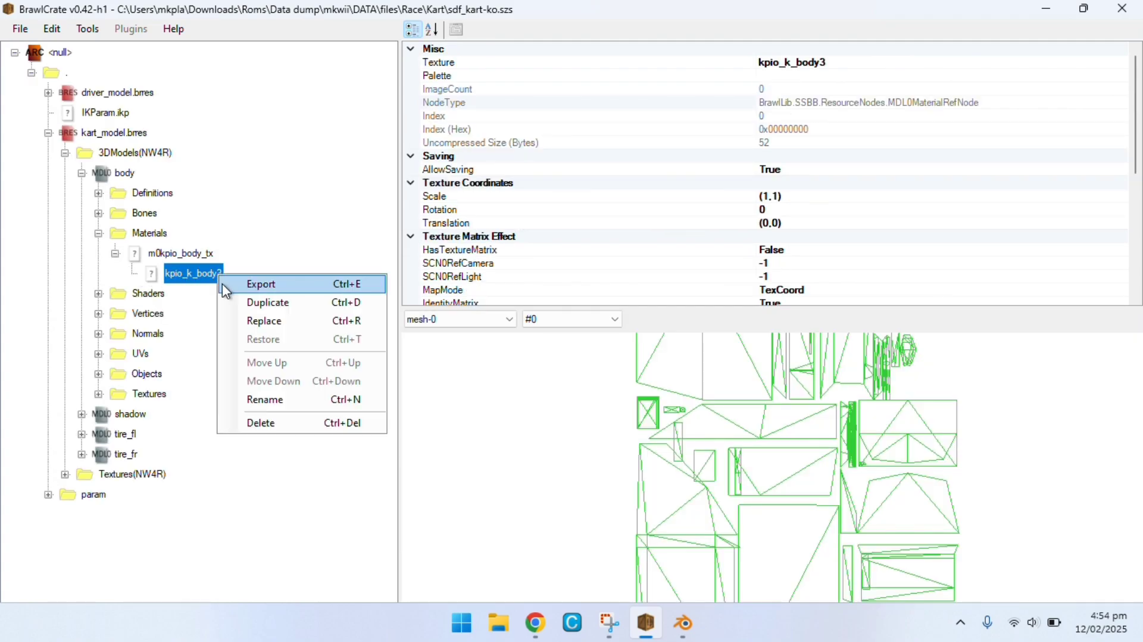
click(259, 399)
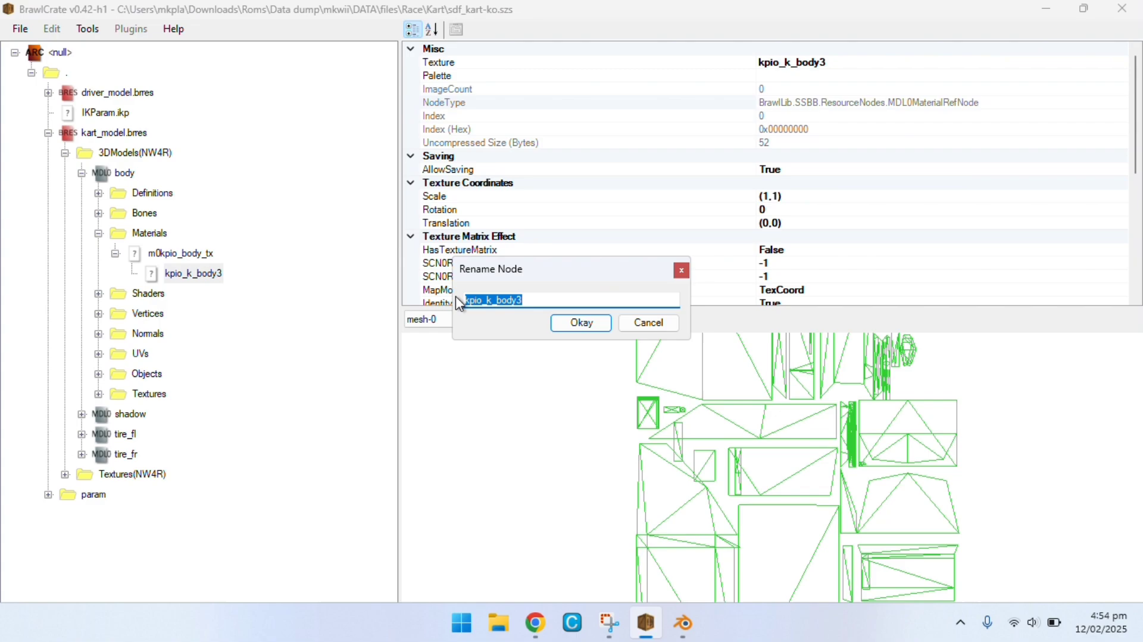
right_click(524, 299)
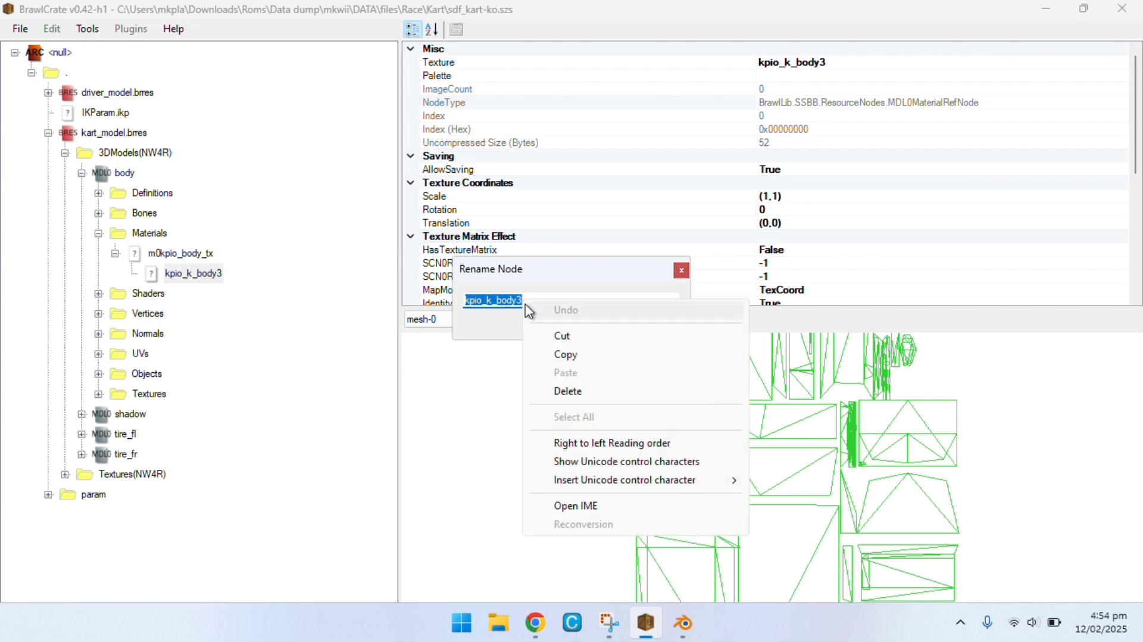
click(573, 362)
key(Return)
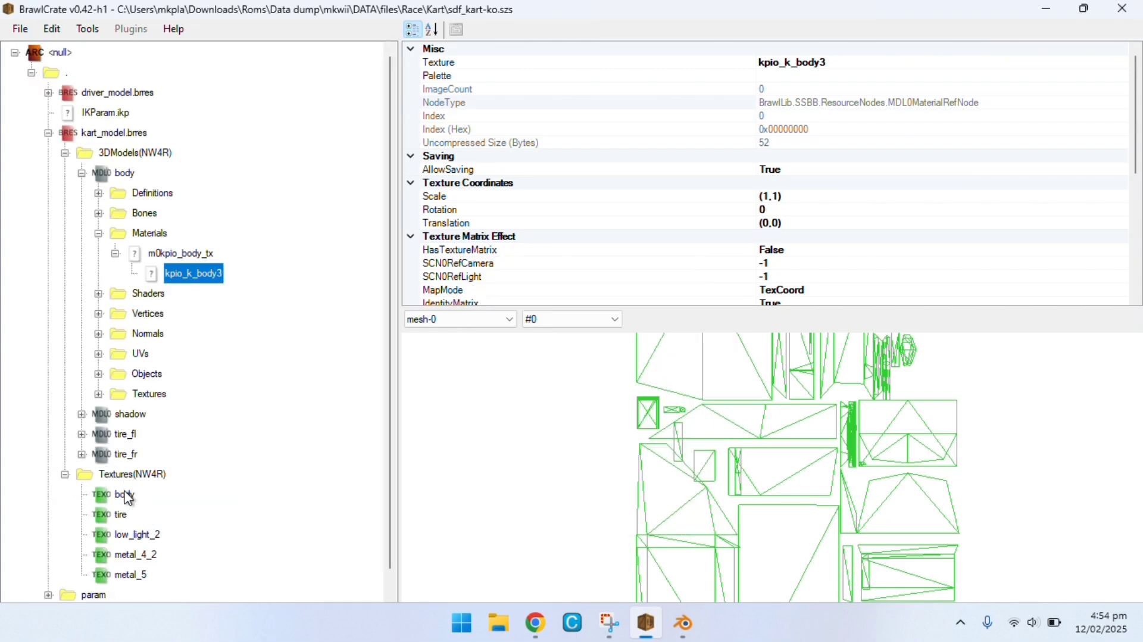
- Replace the body texture in kart_model.brres with the kpio_k_body3 image from the Desktop
right_click(124, 493)
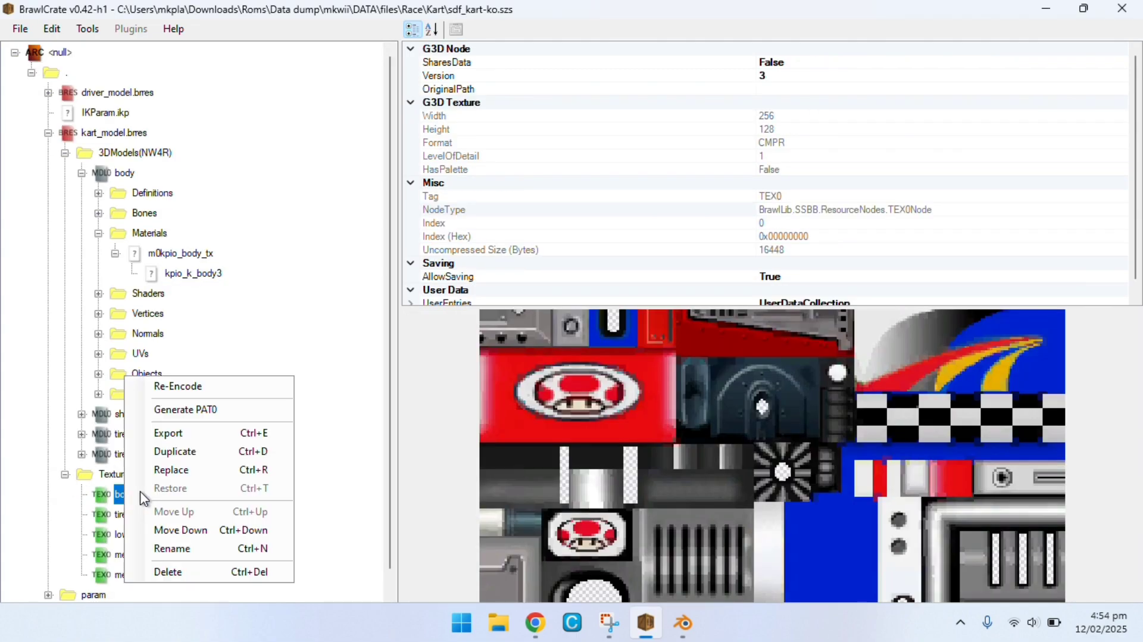
click(180, 471)
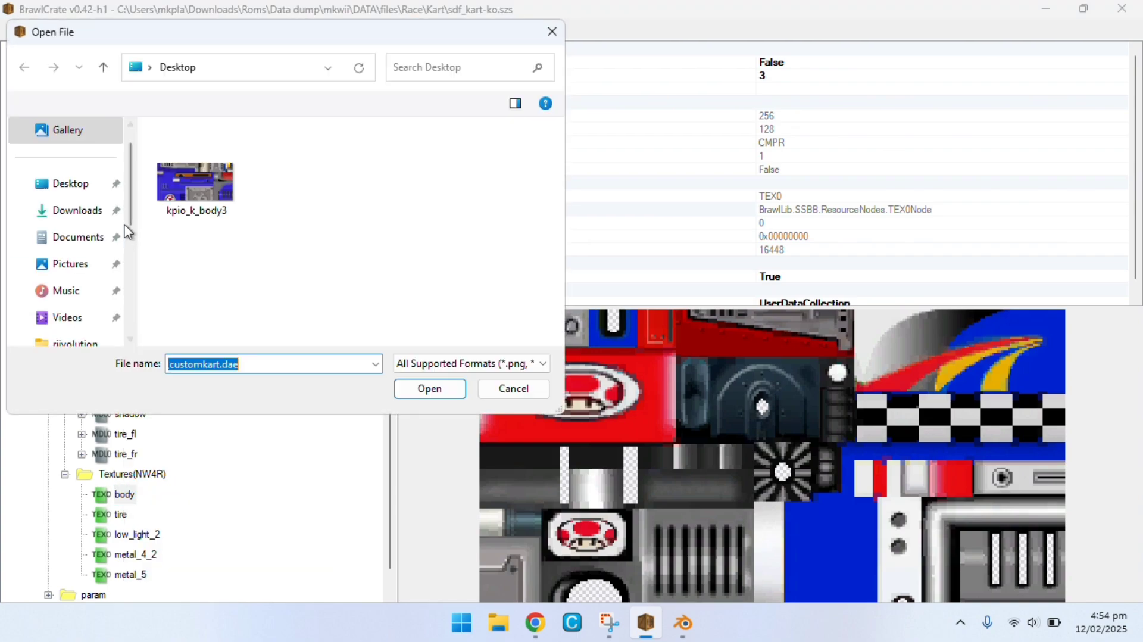
key(Return)
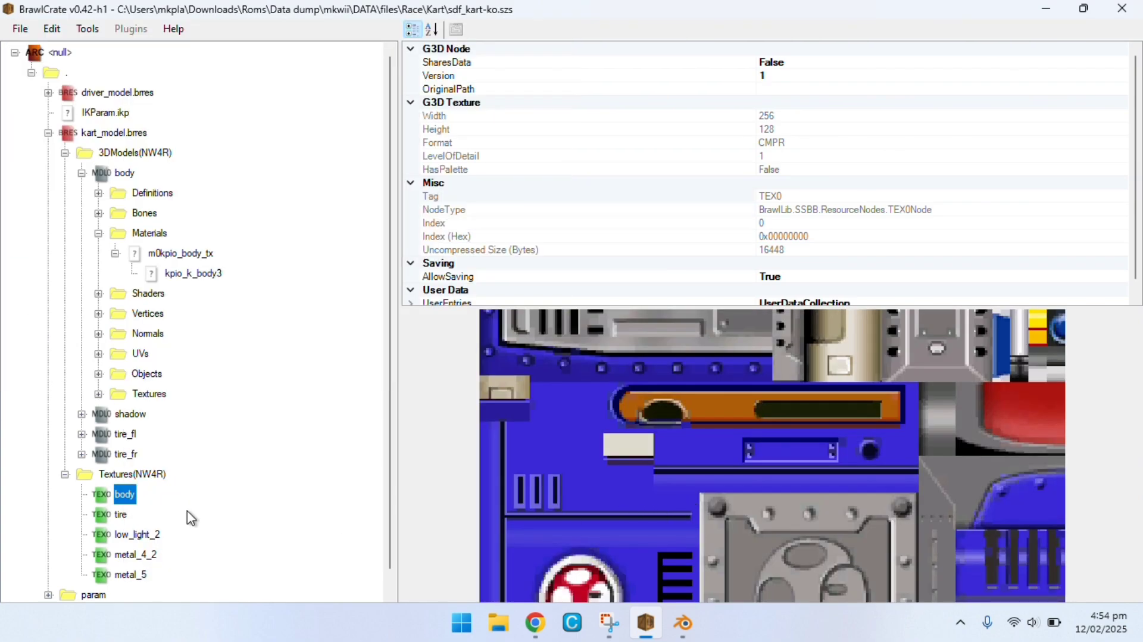
- Rename the body texture to kpio_k_body3 so it matches the material's texture reference
right_click(121, 492)
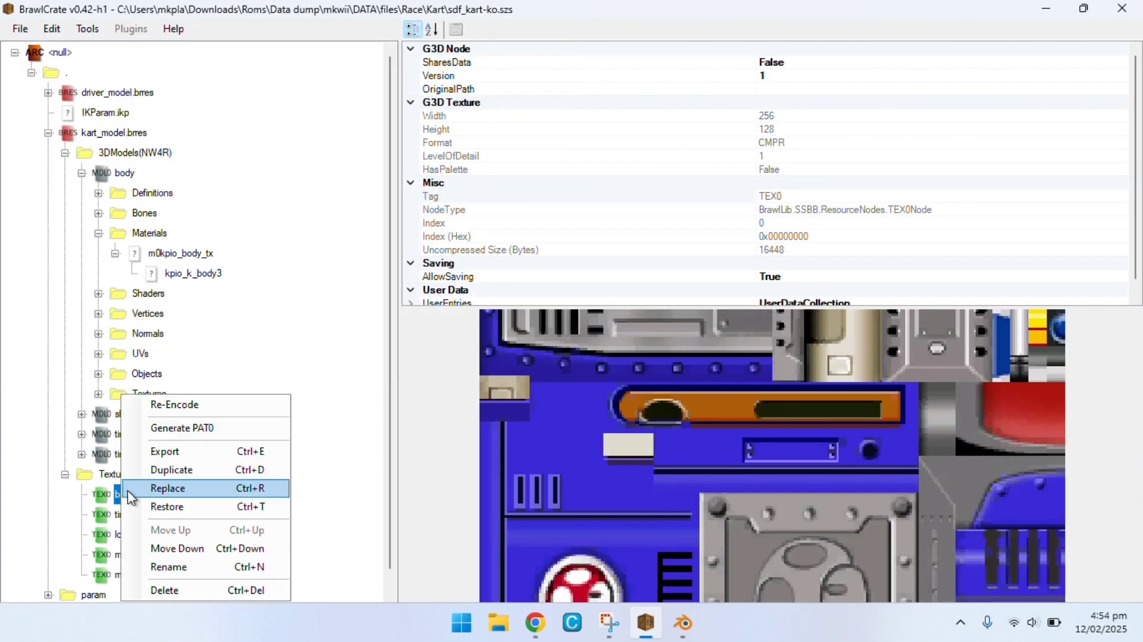
click(169, 568)
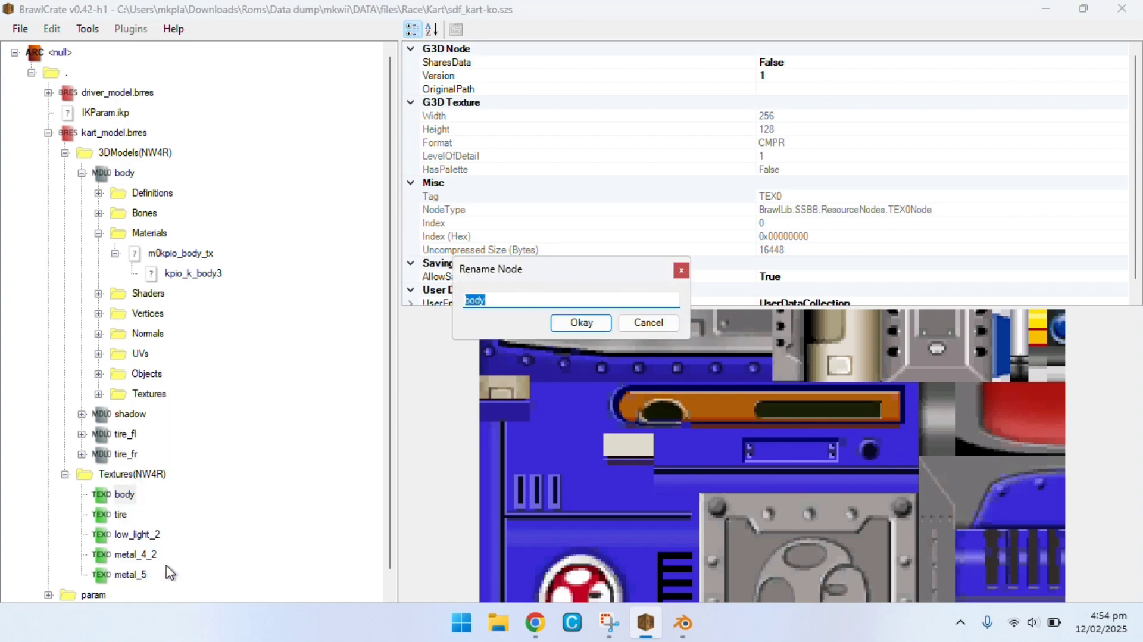
right_click(472, 298)
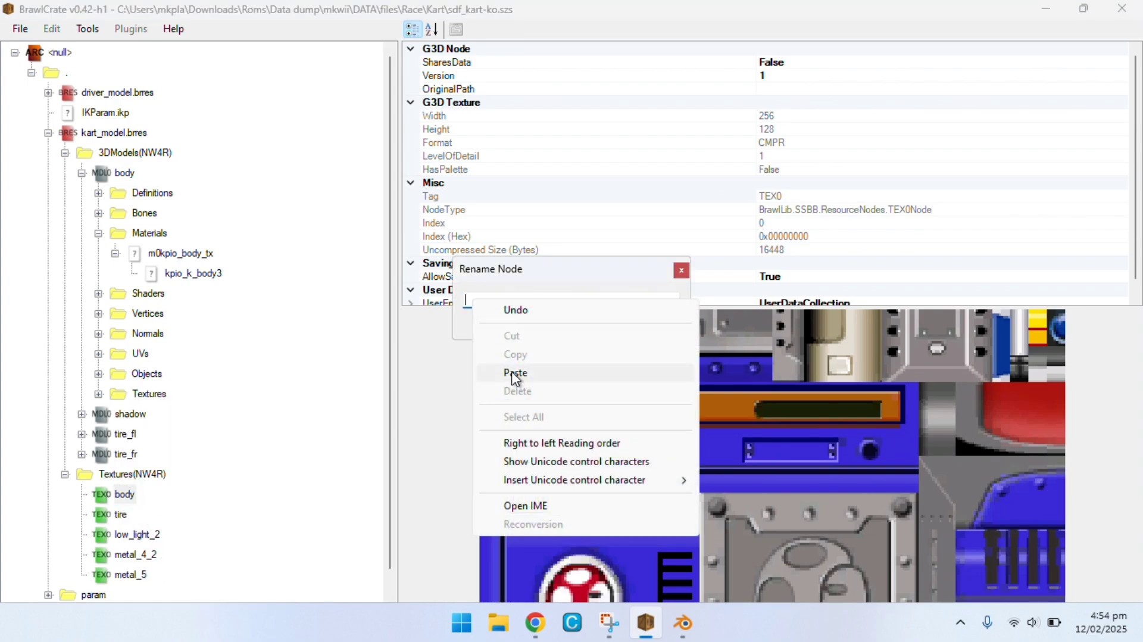
click(510, 371)
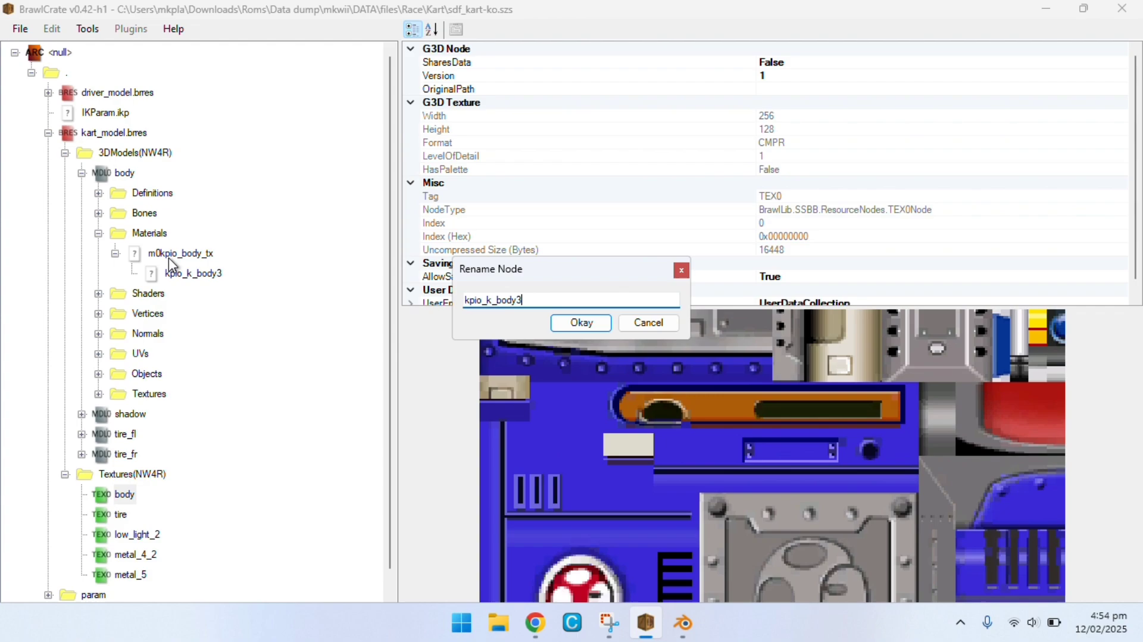
click(583, 322)
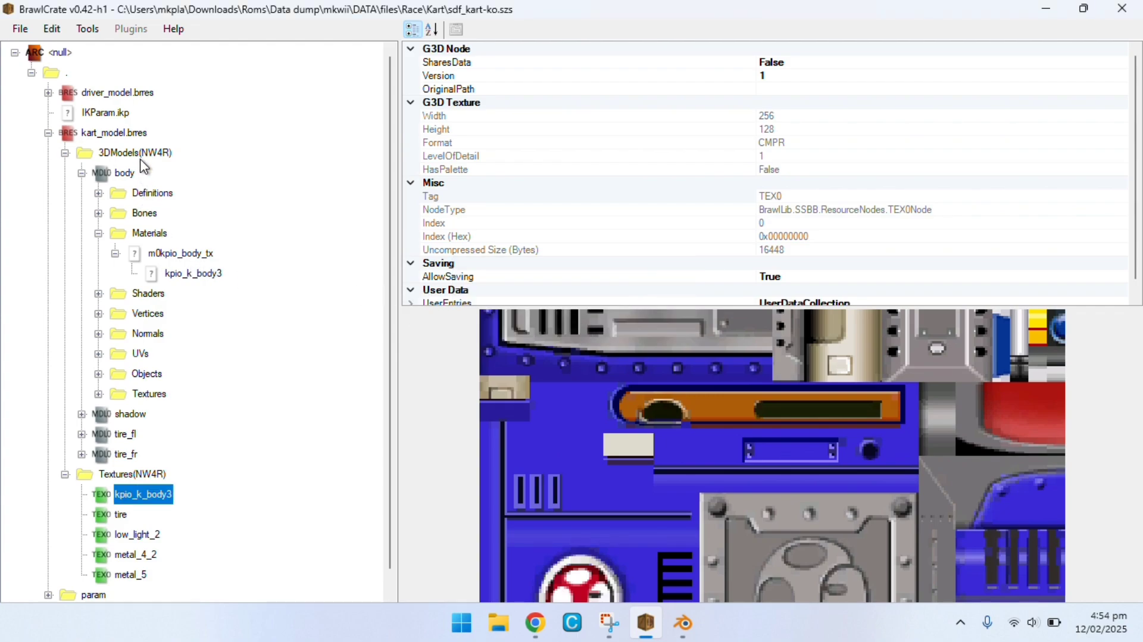
- Preview the body model and examine its texturing from an angled view
click(136, 173)
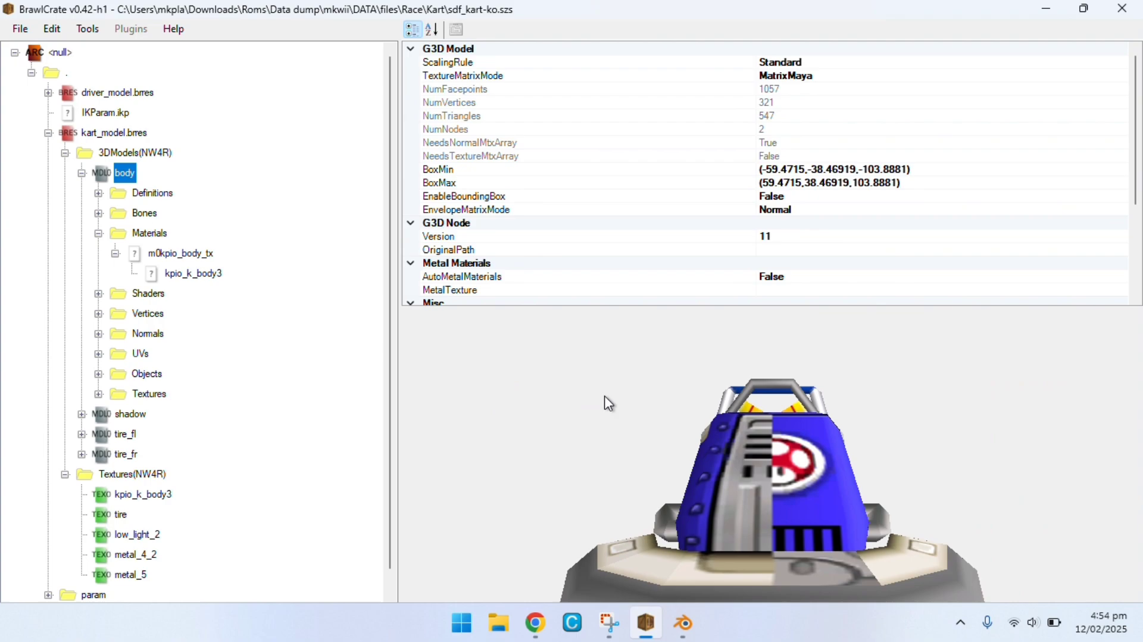
drag(605, 395, 1108, 578)
scroll(645, 498, down, 5)
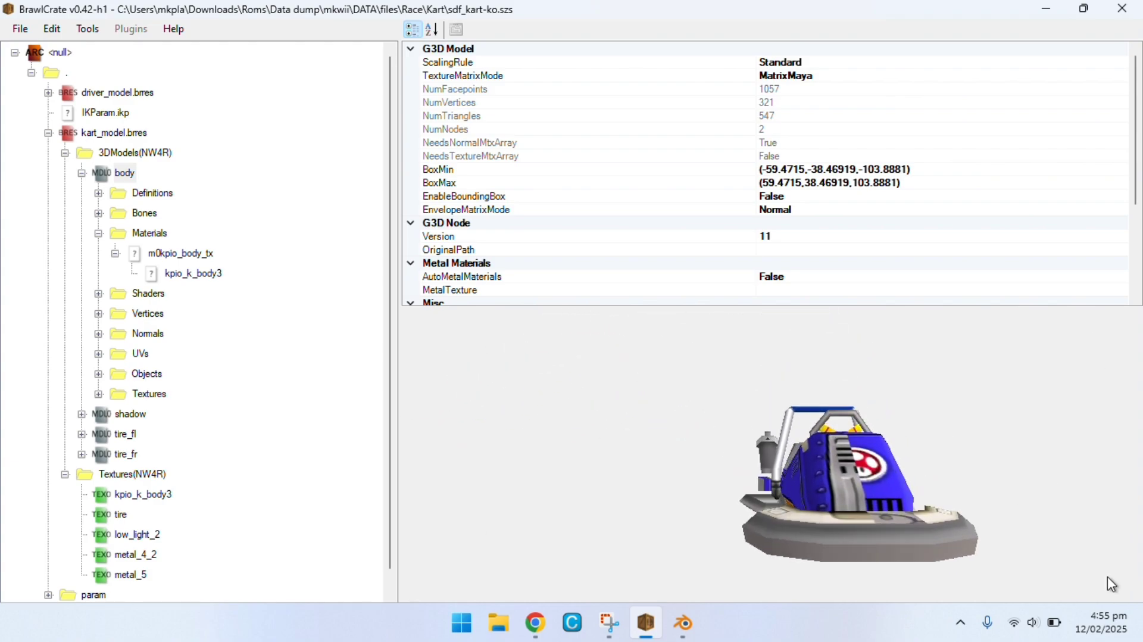
- Save the edited archive to the Desktop as sdf_kart_ko.szs and minimize BrawlCrate
key(ctrl+shift+s)
click(521, 451)
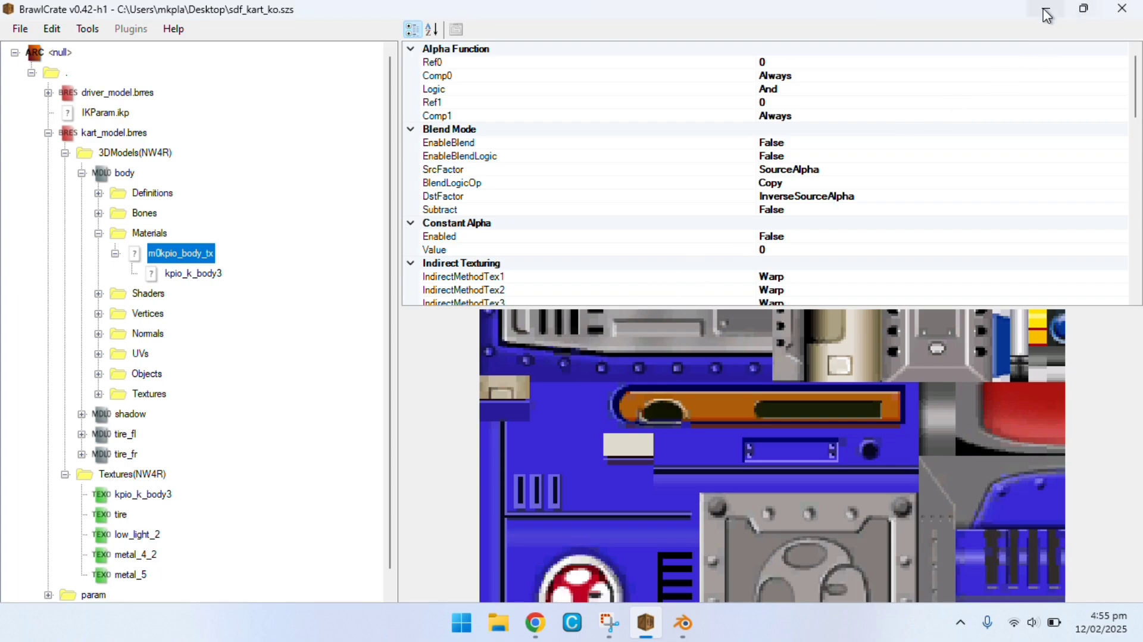
click(1043, 9)
- In Dolphin, load the My Stuff XML from the riivolution folder in Documents as a Riivolution patch for Mario Kart Wii
right_click(130, 116)
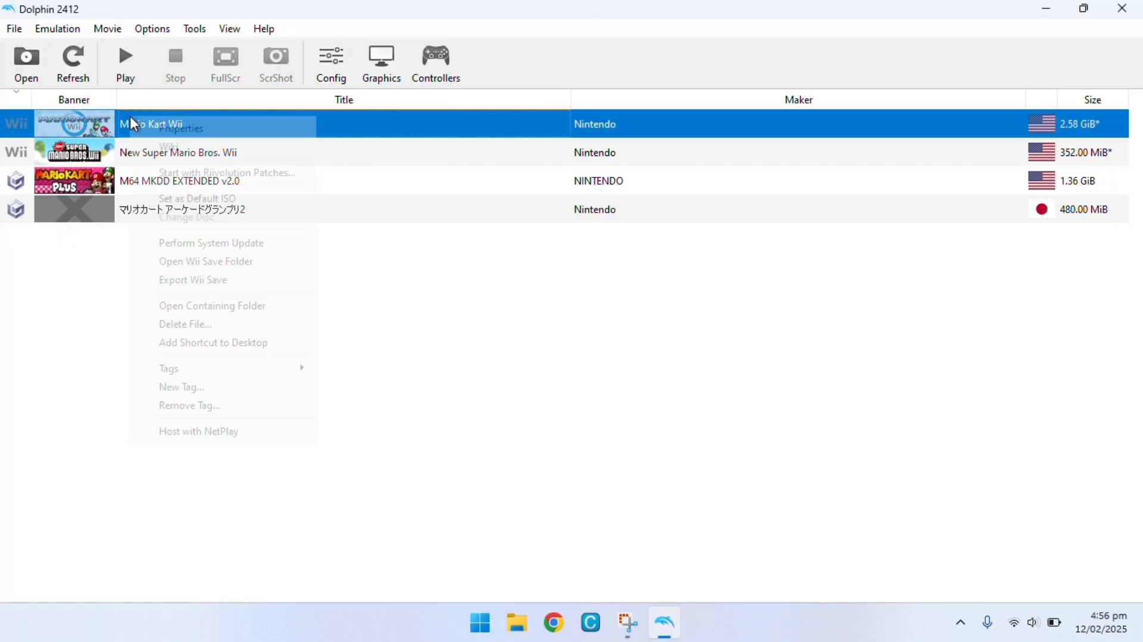
click(166, 177)
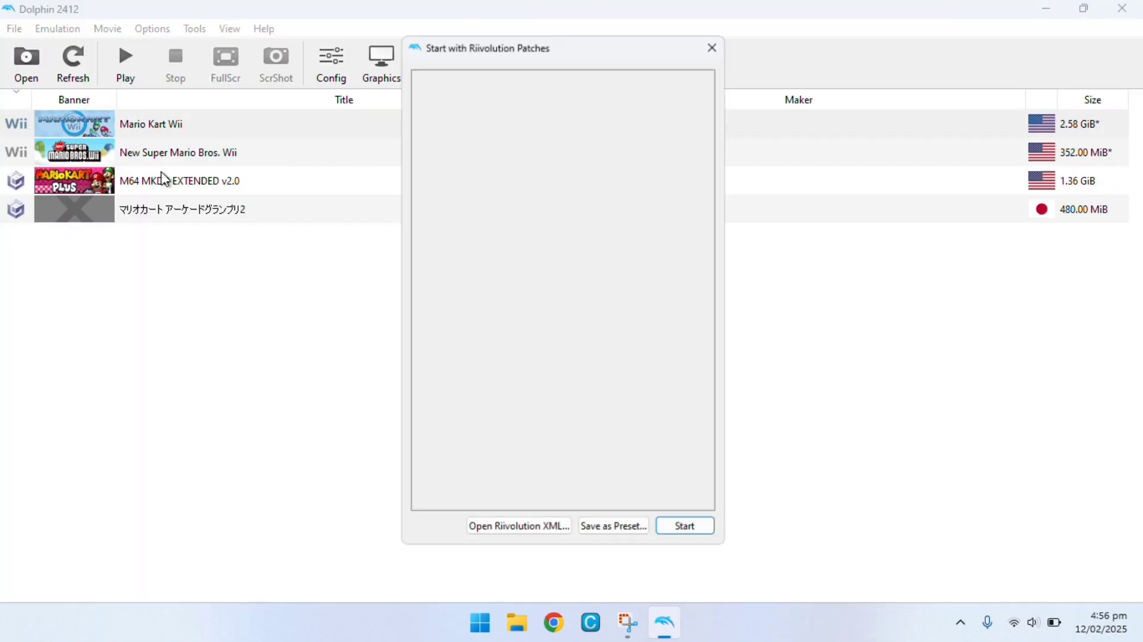
click(516, 534)
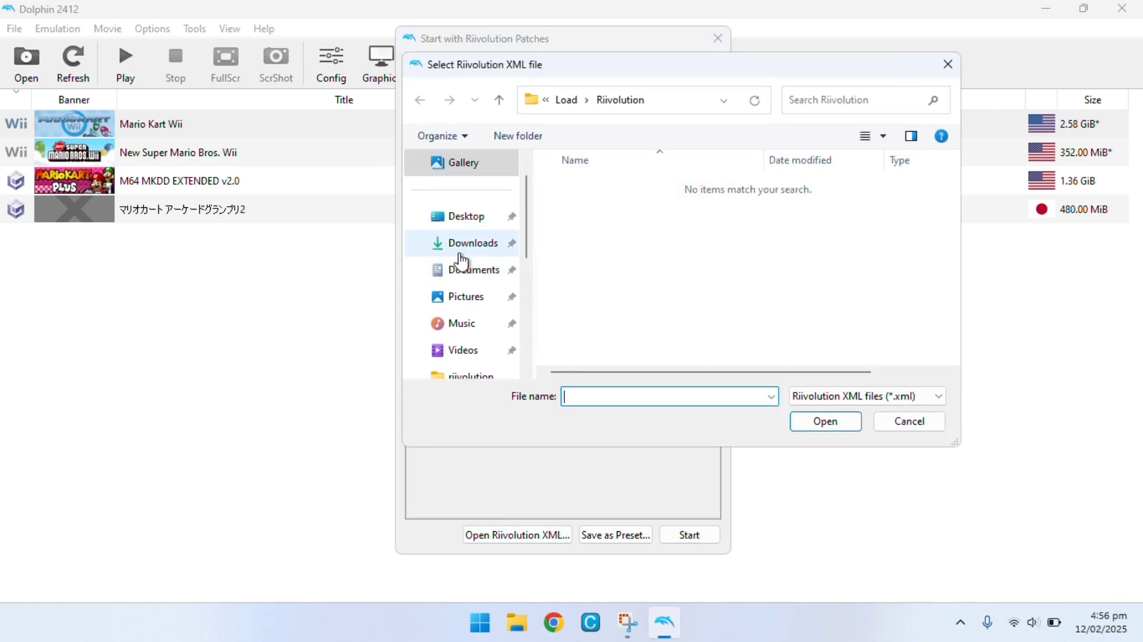
click(466, 271)
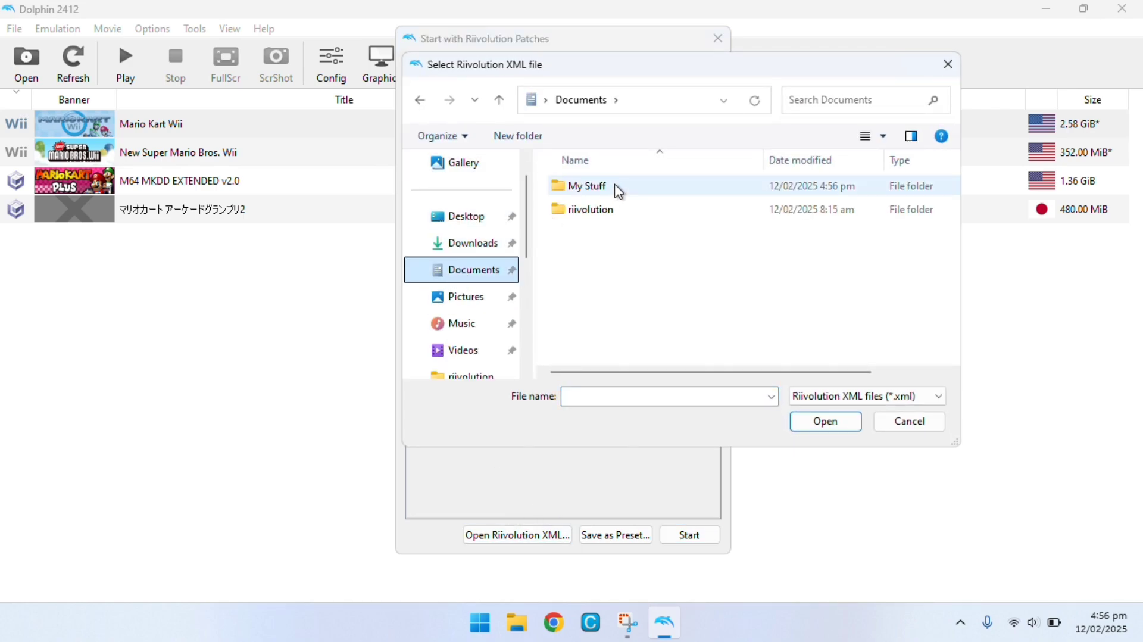
double_click(603, 208)
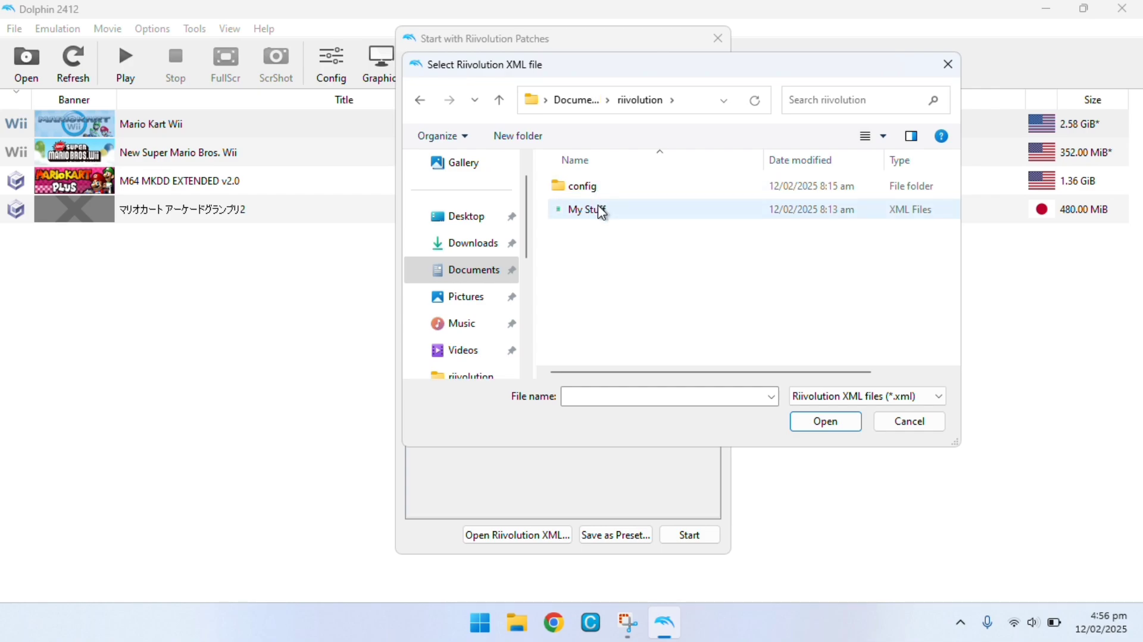
double_click(600, 208)
- Set the My Stuff file replacement option to Enabled and start the game with the patch
click(610, 149)
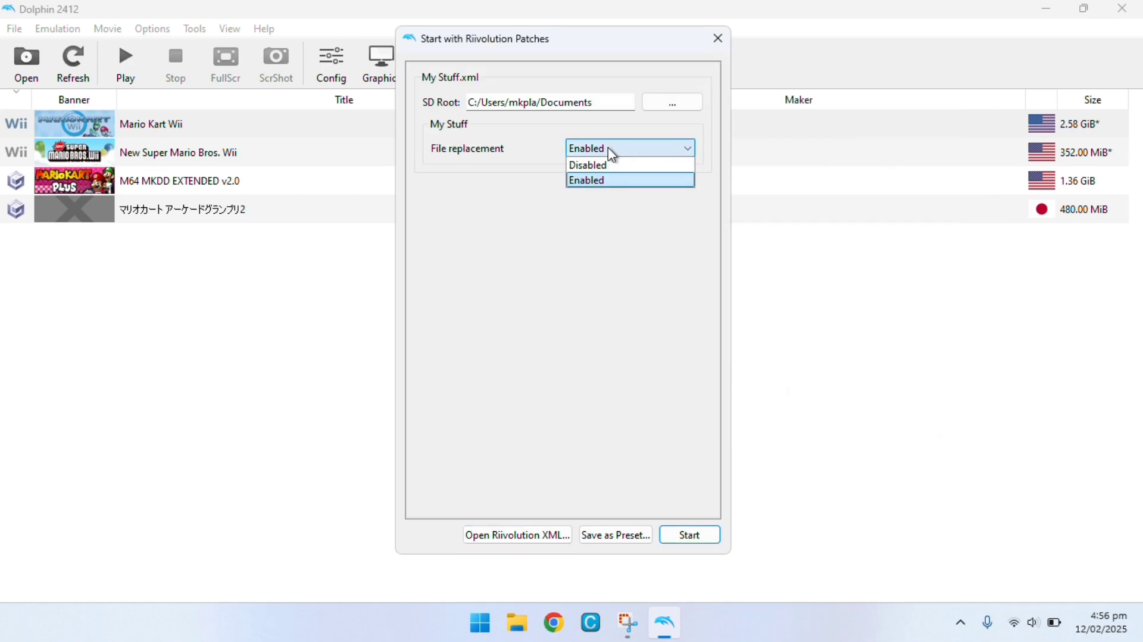
click(602, 164)
click(604, 152)
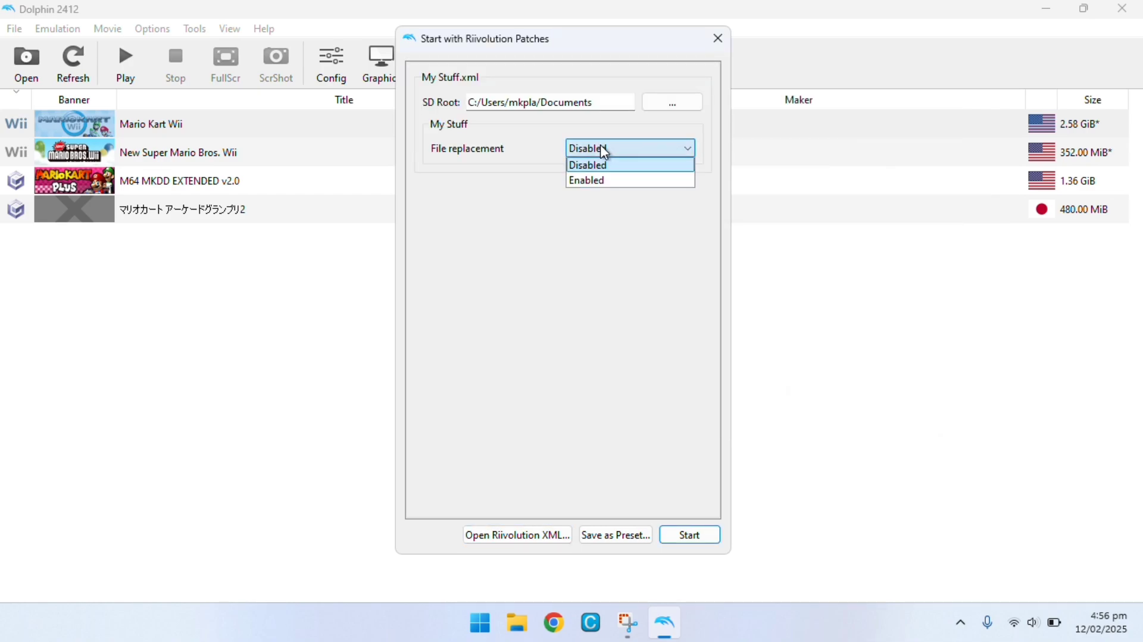
click(594, 178)
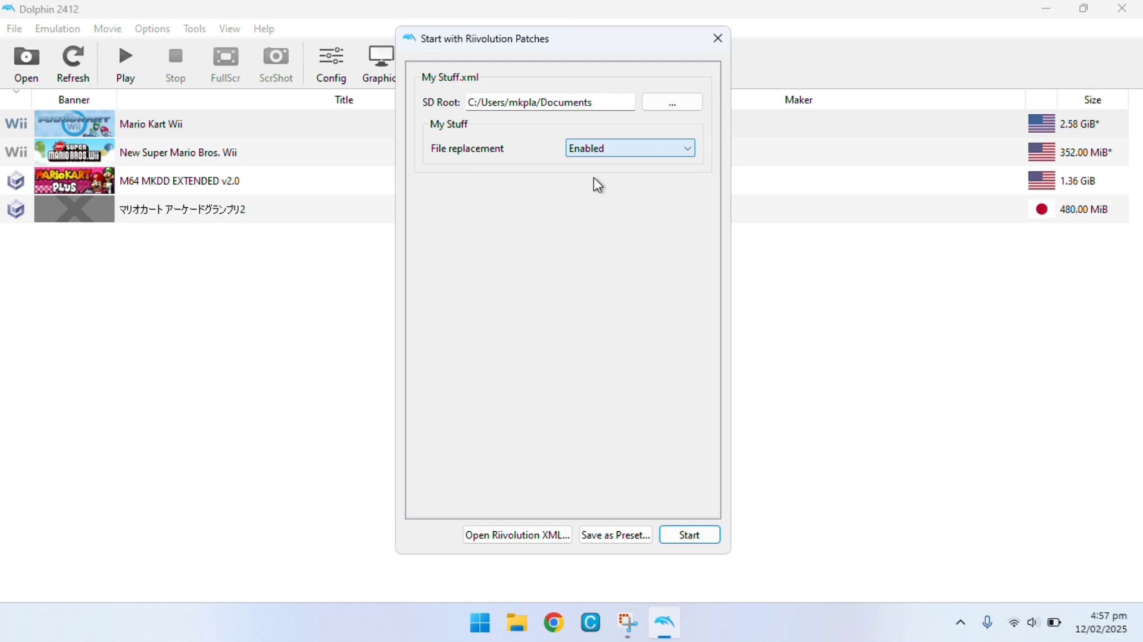
click(679, 534)
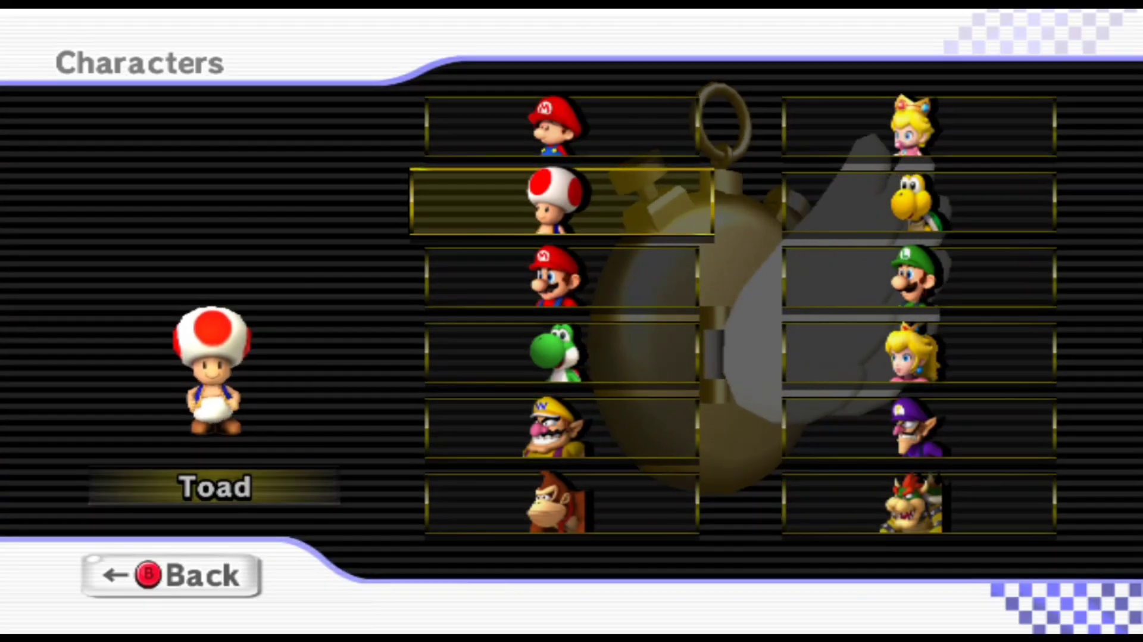
- Choose Toad as the character and Standard Kart S as the vehicle
key(Return)
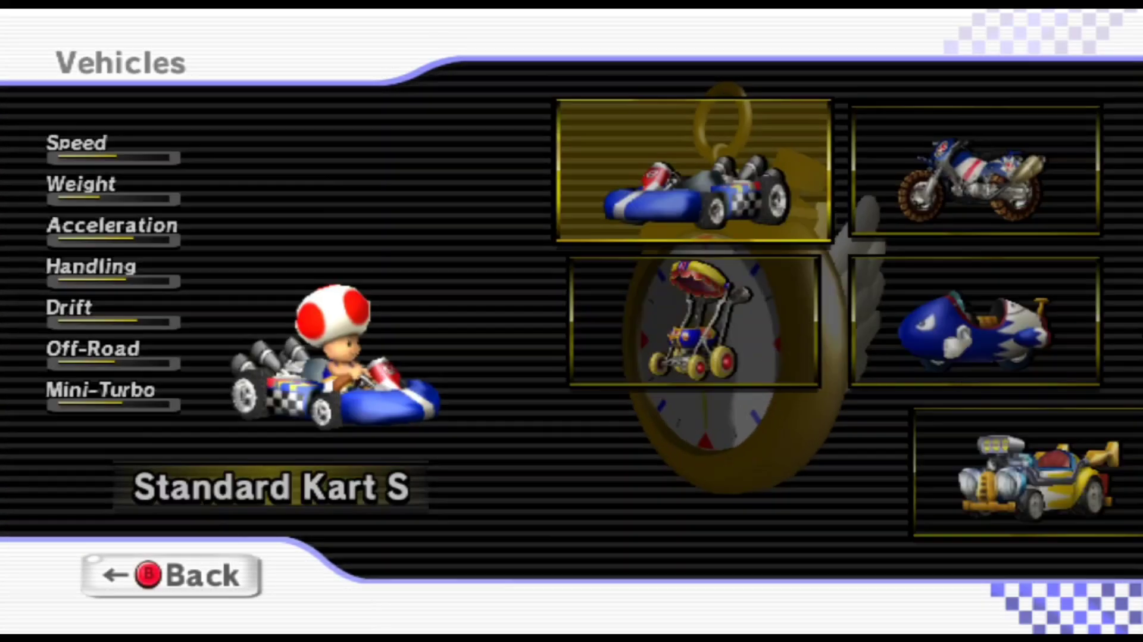
key(Return)
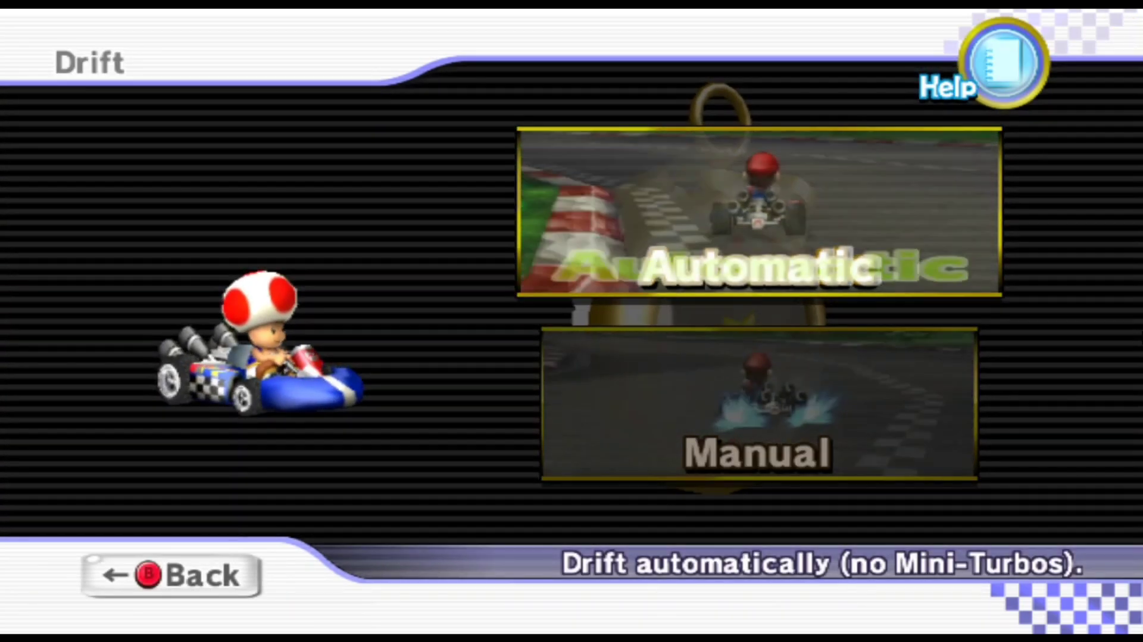